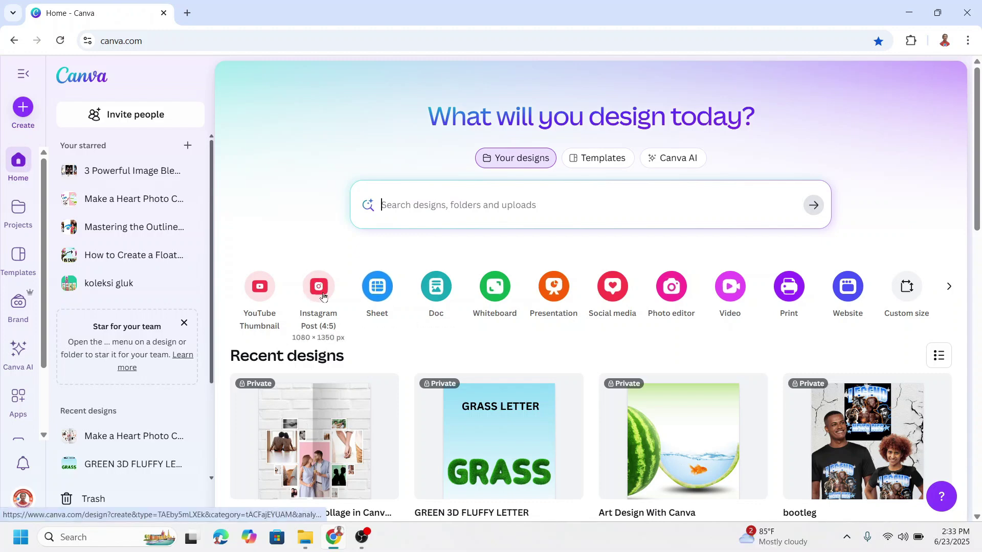
- Create a new blank Instagram Post (4:5) design from the Canva home page
{"action": "left_click", "coordinate": [318, 288]}
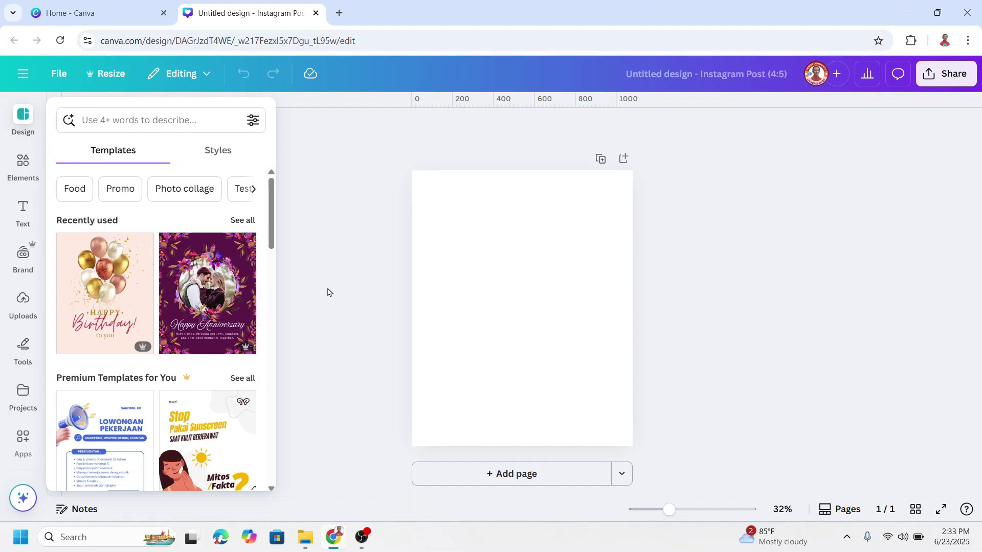
- Search elements for 'watermelon' and add the red flesh photo from the Photos results
{"action": "left_click", "coordinate": [23, 163]}
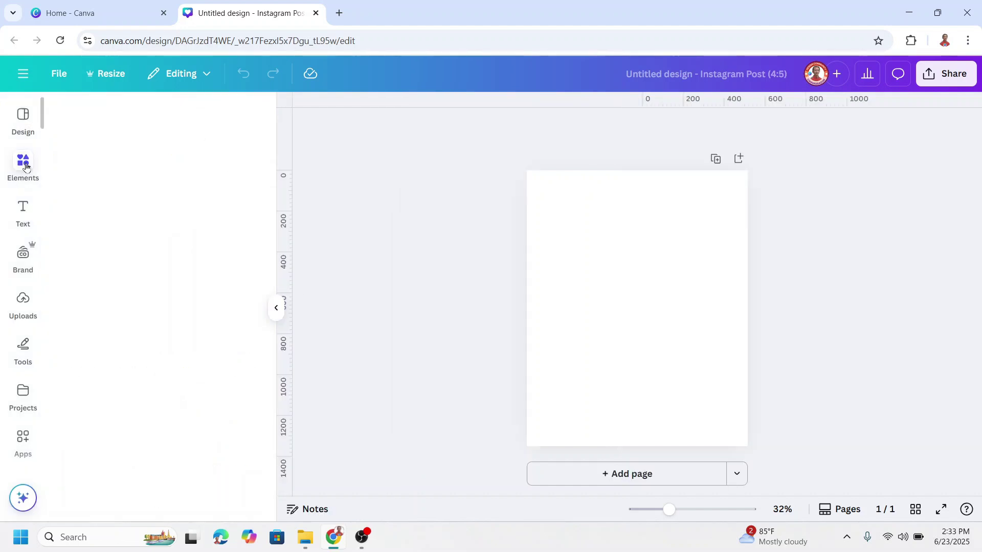
{"action": "left_click", "coordinate": [138, 114]}
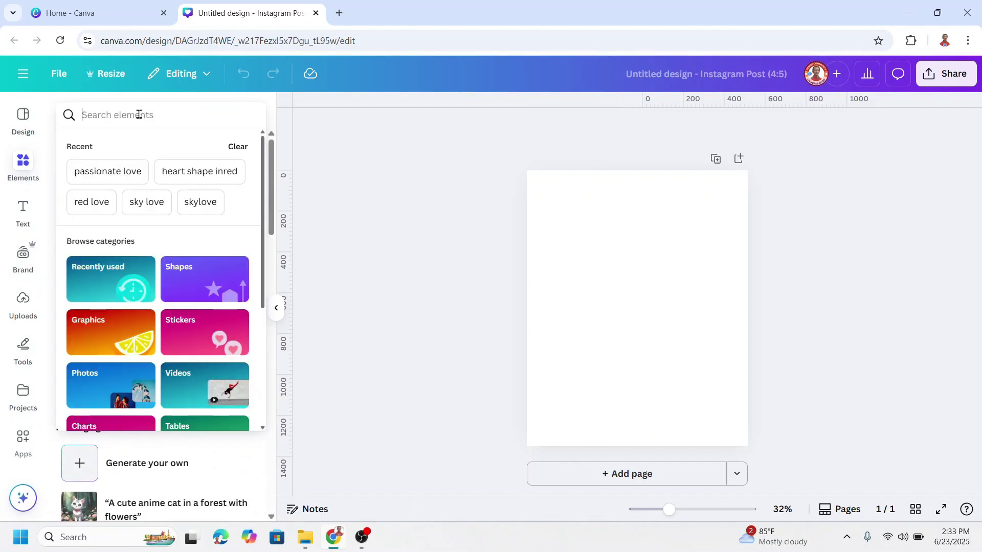
{"action": "type", "text": "watermelon"}
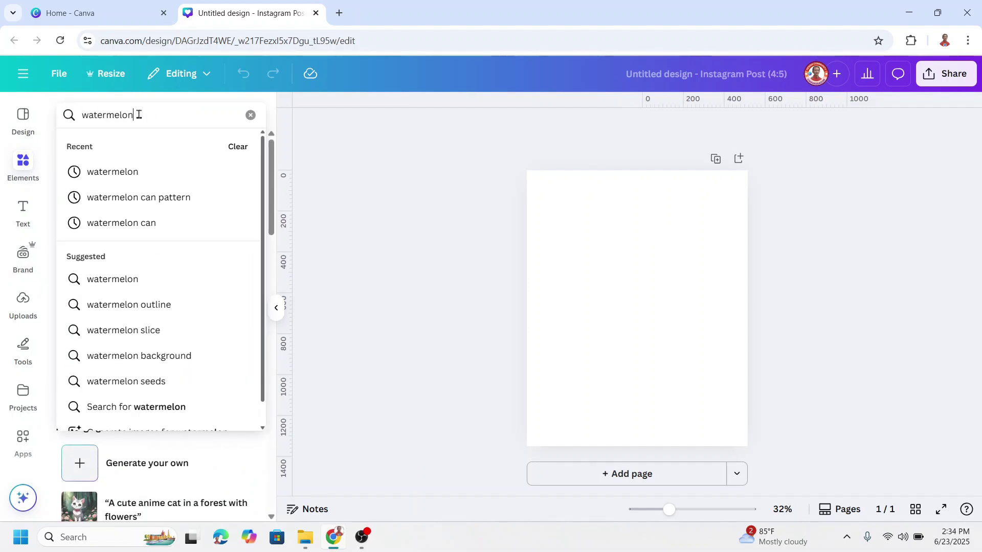
{"action": "key", "text": "Return"}
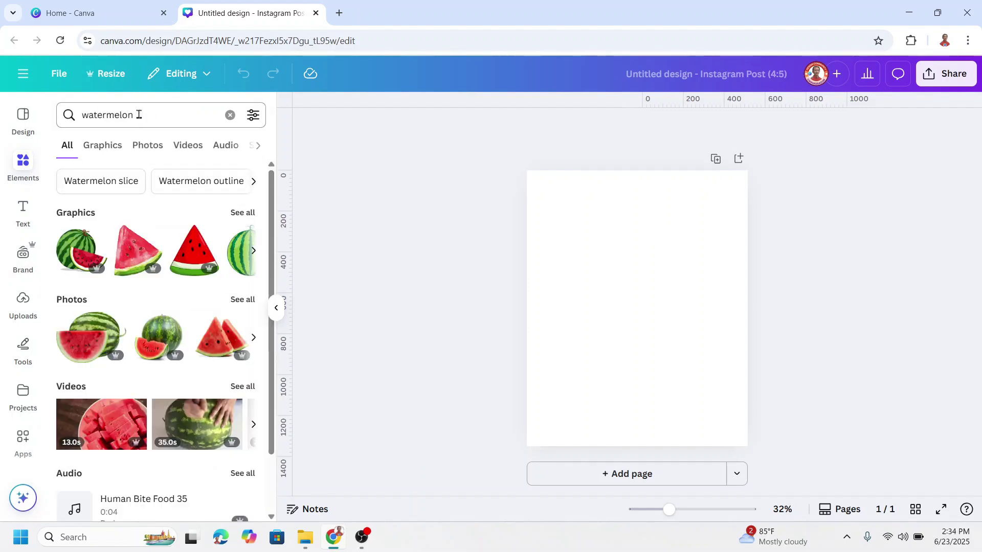
{"action": "left_click", "coordinate": [242, 299]}
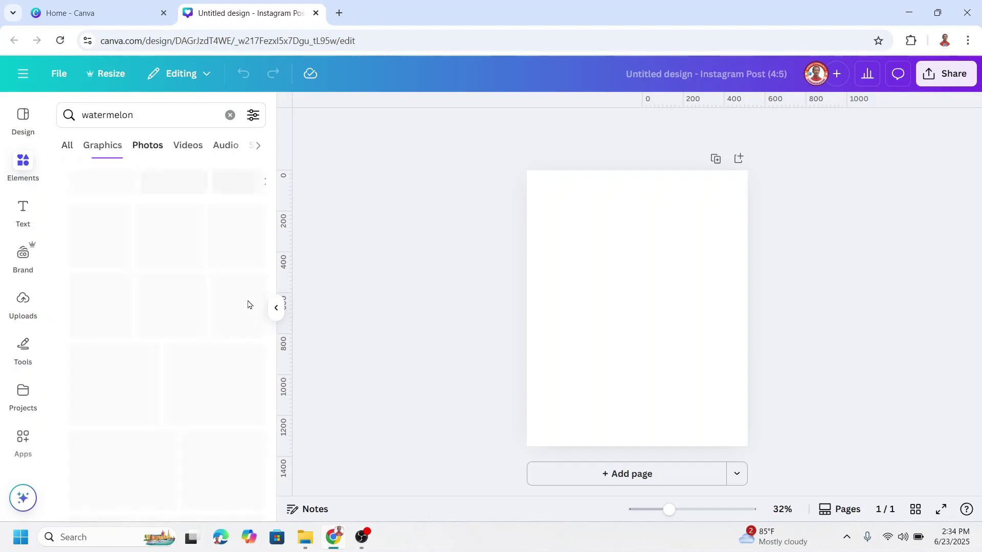
{"action": "scroll", "coordinate": [207, 345], "scroll_direction": "down", "scroll_amount": 4}
{"action": "scroll", "coordinate": [207, 345], "scroll_direction": "down", "scroll_amount": 1}
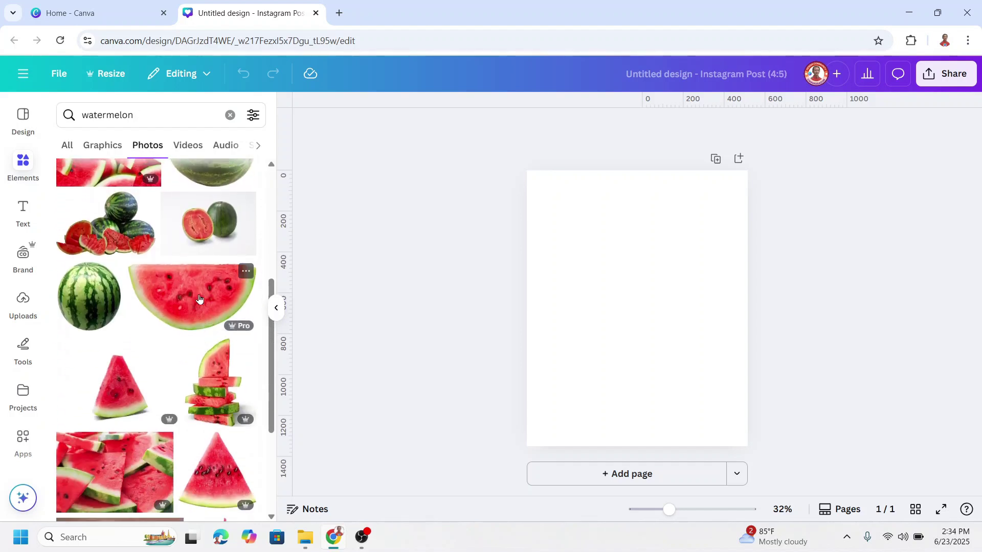
{"action": "left_click", "coordinate": [199, 299]}
- Enlarge the flesh photo past the page edges and position it over the lower half
{"action": "left_click_drag", "start_coordinate": [726, 354], "coordinate": [971, 496]}
{"action": "left_click_drag", "start_coordinate": [722, 364], "coordinate": [625, 405]}
{"action": "scroll", "coordinate": [229, 389], "scroll_direction": "down", "scroll_amount": 10}
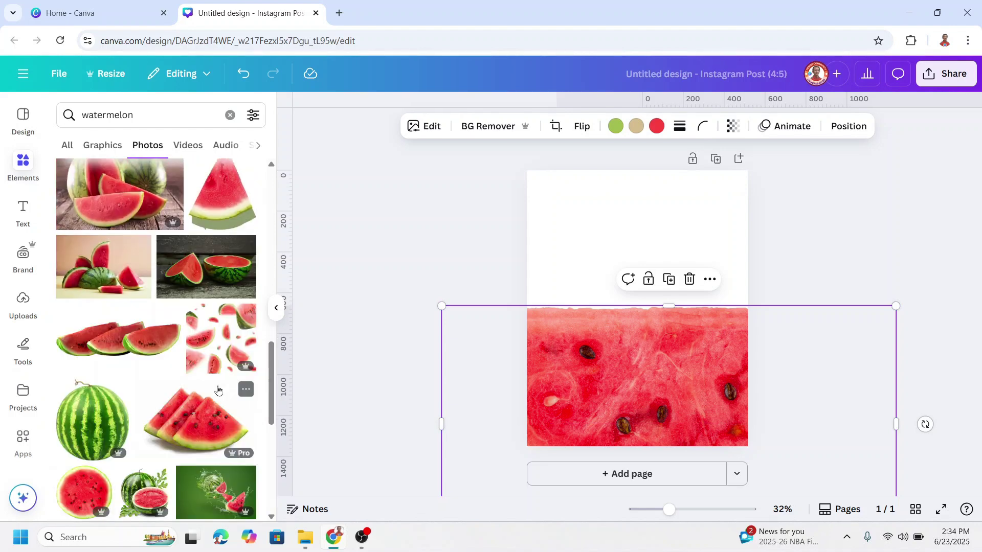
- Add the whole-watermelon photo and size it over the top of the page
{"action": "scroll", "coordinate": [218, 390], "scroll_direction": "down", "scroll_amount": 3}
{"action": "left_click", "coordinate": [91, 301]}
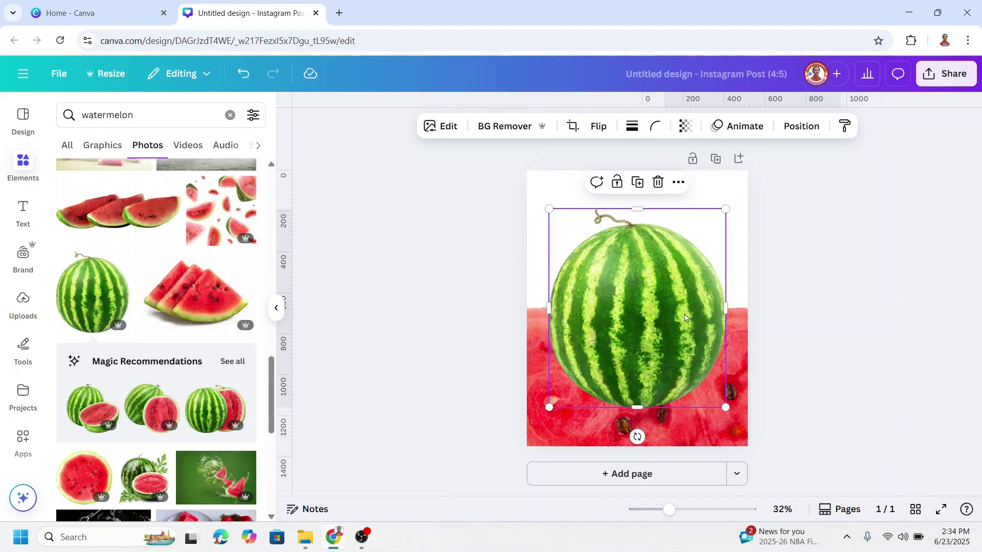
{"action": "left_click_drag", "start_coordinate": [681, 322], "coordinate": [634, 243]}
{"action": "left_click_drag", "start_coordinate": [678, 328], "coordinate": [773, 434]}
{"action": "left_click_drag", "start_coordinate": [700, 367], "coordinate": [695, 303]}
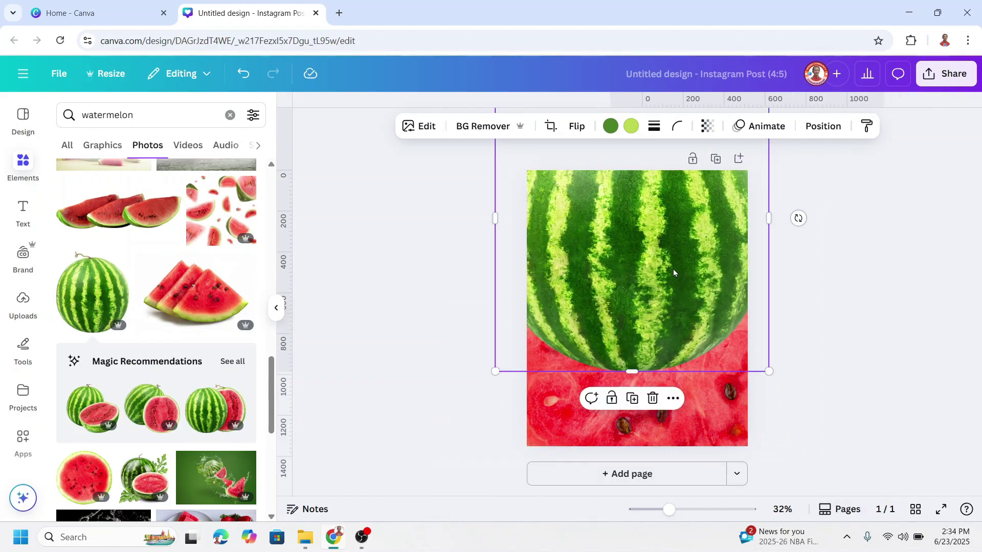
- Send the striped photo behind the flesh photo and fit its frame into the upper half
{"action": "right_click", "coordinate": [654, 242]}
{"action": "mouse_move", "coordinate": [668, 247]}
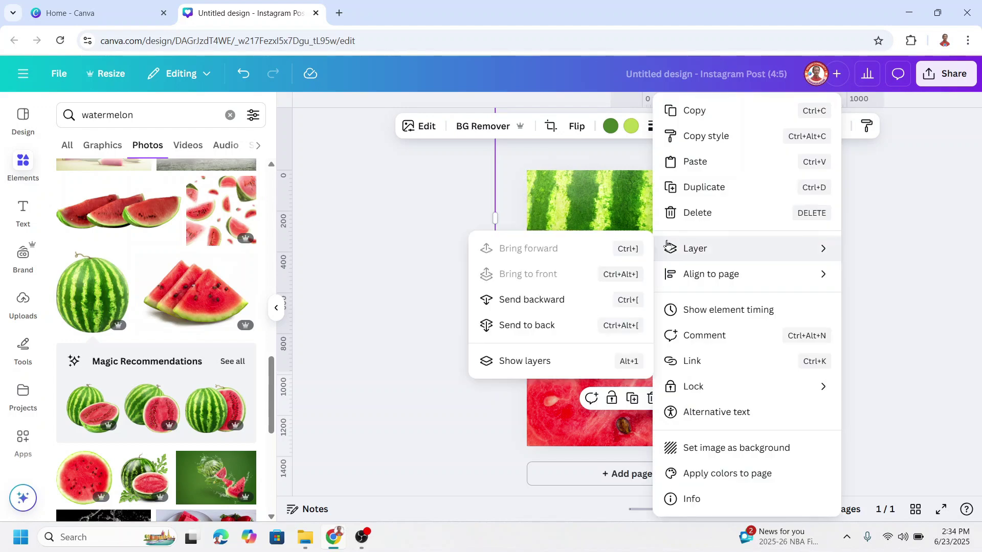
{"action": "left_click", "coordinate": [526, 325]}
{"action": "left_click_drag", "start_coordinate": [689, 245], "coordinate": [691, 239]}
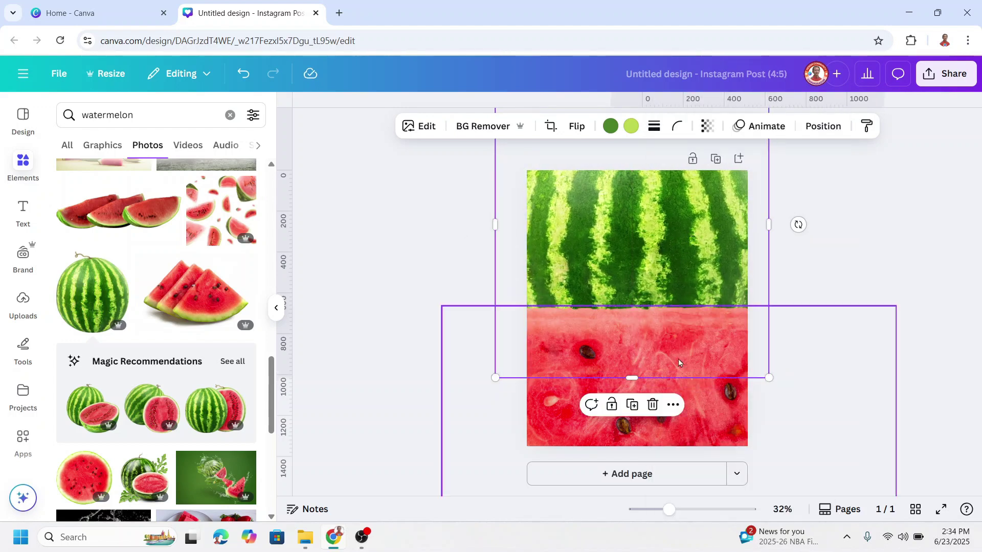
{"action": "left_click_drag", "start_coordinate": [634, 378], "coordinate": [634, 416]}
{"action": "left_click_drag", "start_coordinate": [680, 248], "coordinate": [681, 254]}
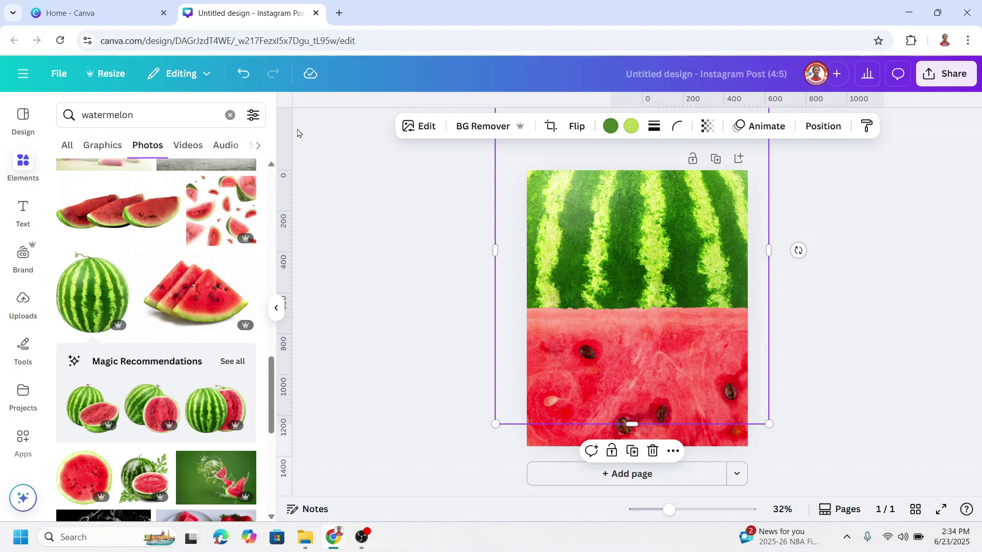
- Search elements for 'fresh' and add the green leaf 'fresh' graphic from Graphics
{"action": "left_click", "coordinate": [147, 114]}
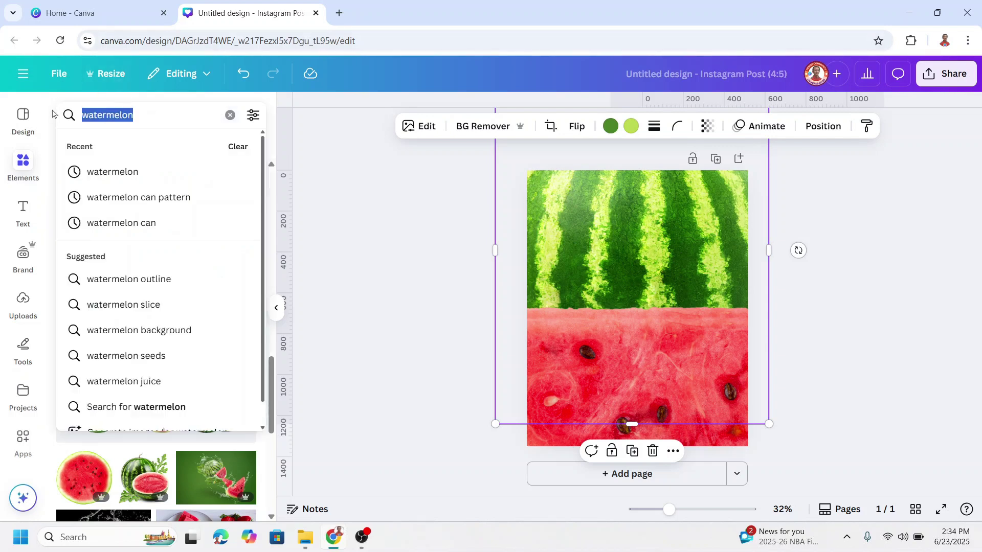
{"action": "type", "text": "fresh"}
{"action": "key", "text": "Return"}
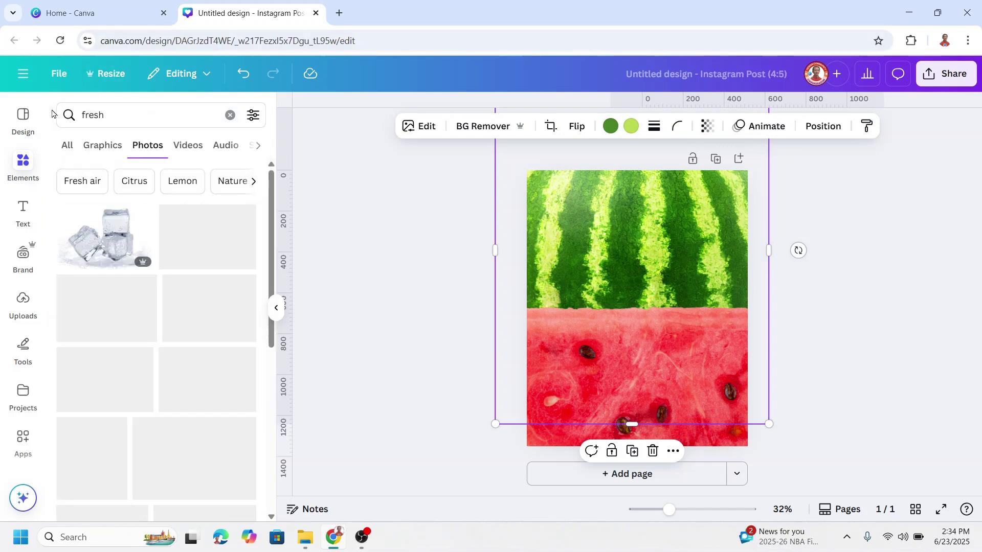
{"action": "left_click", "coordinate": [116, 148]}
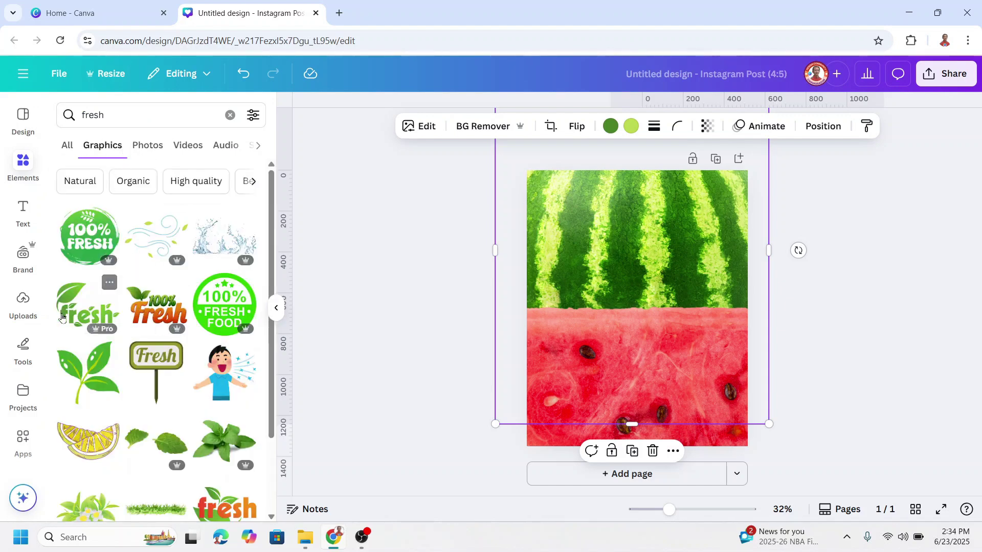
{"action": "left_click", "coordinate": [86, 320]}
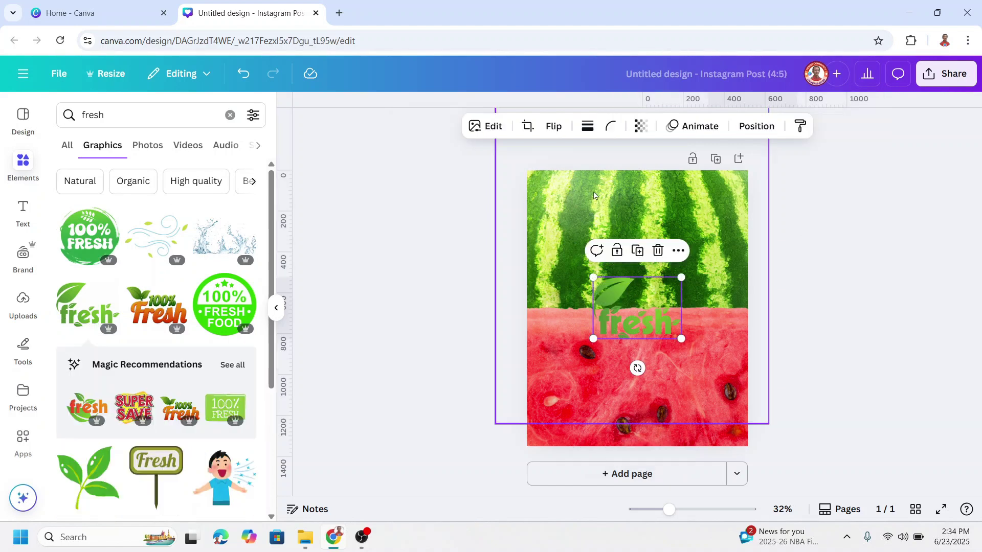
- Apply an Outline shadow effect to the 'fresh' graphic
{"action": "left_click", "coordinate": [494, 128]}
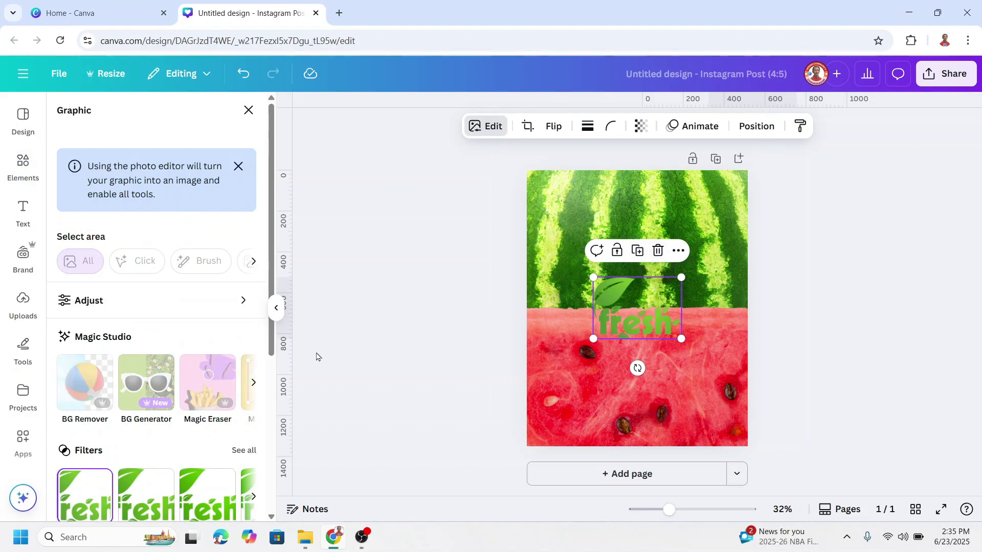
{"action": "scroll", "coordinate": [146, 401], "scroll_direction": "down", "scroll_amount": 5}
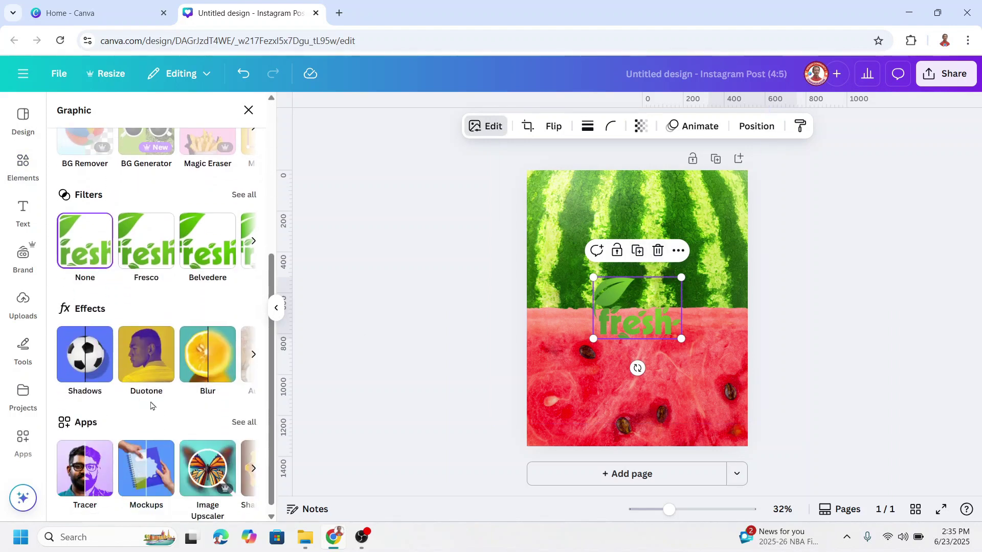
{"action": "scroll", "coordinate": [151, 404], "scroll_direction": "down", "scroll_amount": 1}
{"action": "left_click", "coordinate": [91, 353]}
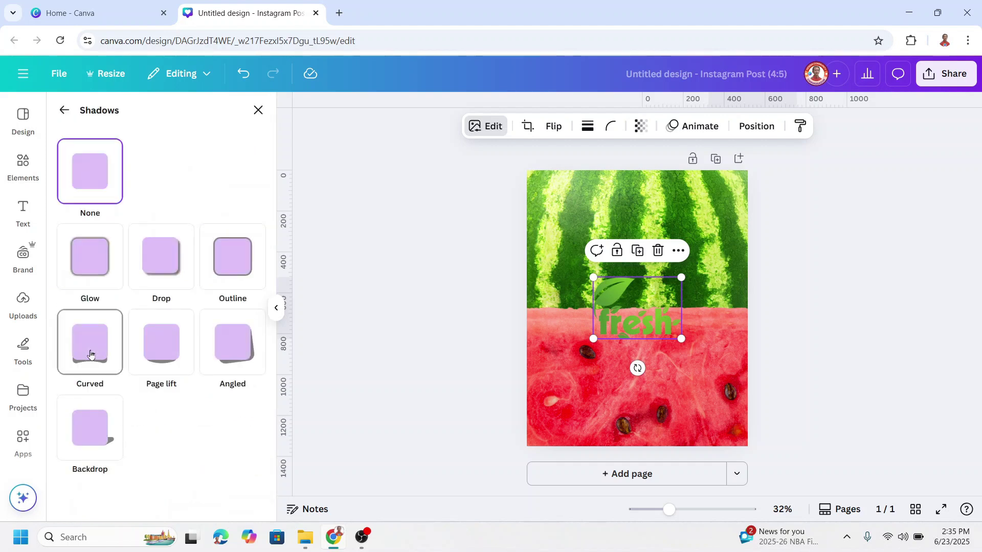
{"action": "left_click", "coordinate": [230, 267]}
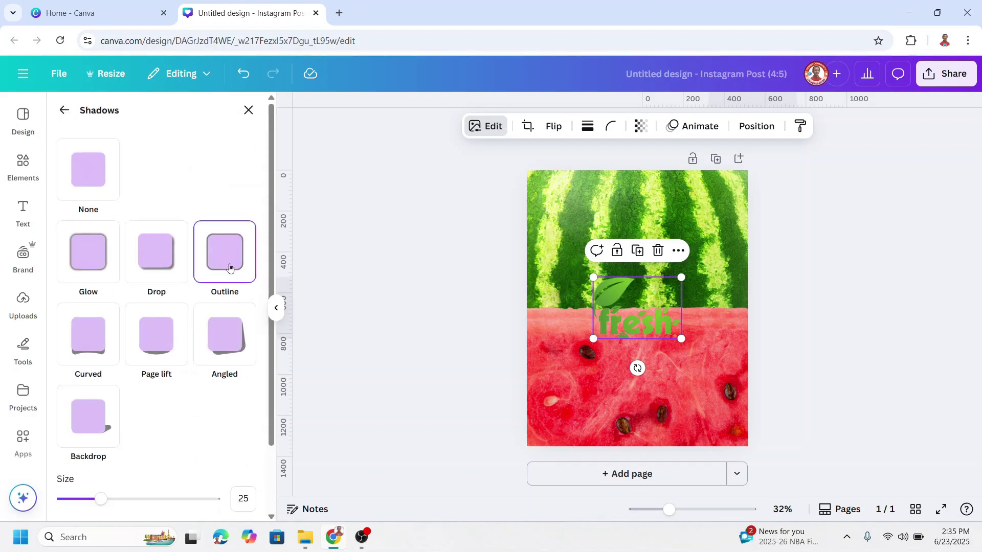
- Make the outline white (#FFFFFF), size 99, then enlarge the logo and shift it up-right
{"action": "scroll", "coordinate": [232, 443], "scroll_direction": "down", "scroll_amount": 2}
{"action": "left_click", "coordinate": [246, 451]}
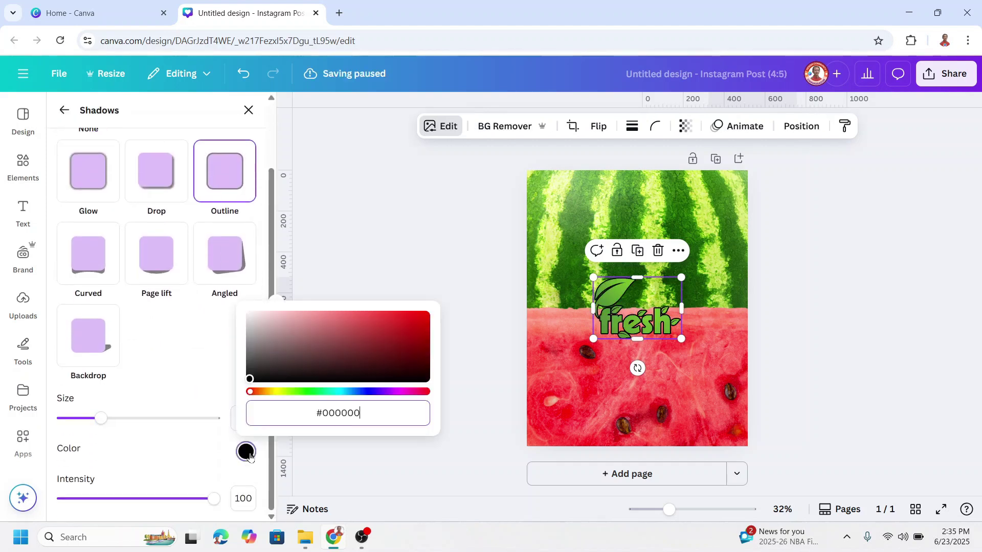
{"action": "left_click_drag", "start_coordinate": [297, 331], "coordinate": [232, 309]}
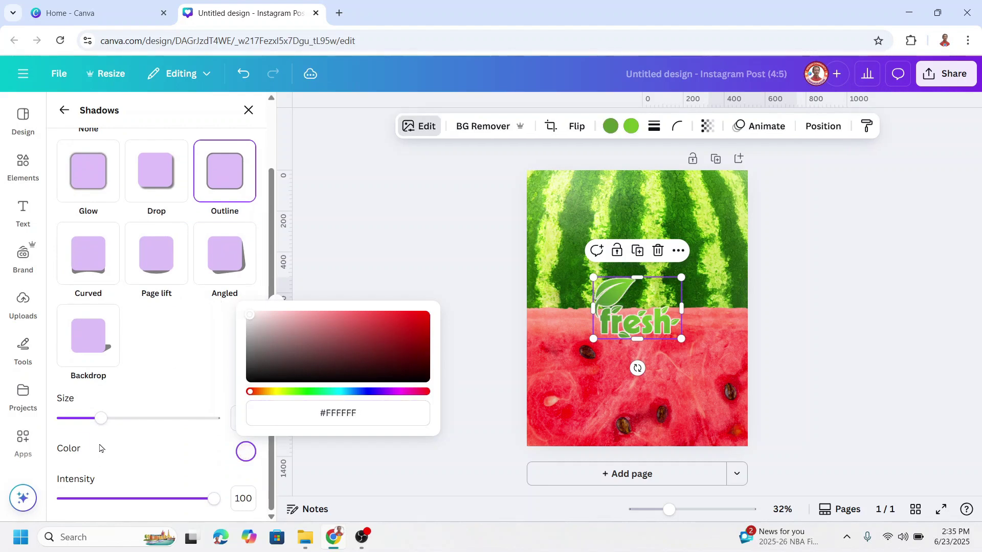
{"action": "left_click_drag", "start_coordinate": [104, 423], "coordinate": [215, 420]}
{"action": "left_click_drag", "start_coordinate": [594, 338], "coordinate": [527, 385]}
{"action": "left_click_drag", "start_coordinate": [625, 348], "coordinate": [664, 310]}
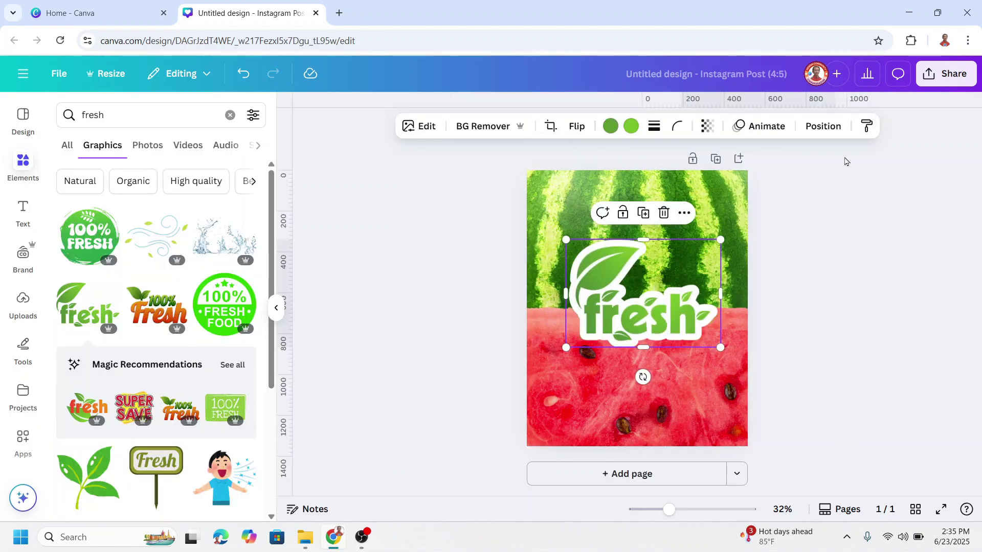
- Download the design as a 1,080 × 1,350 px PNG
{"action": "left_click", "coordinate": [969, 77]}
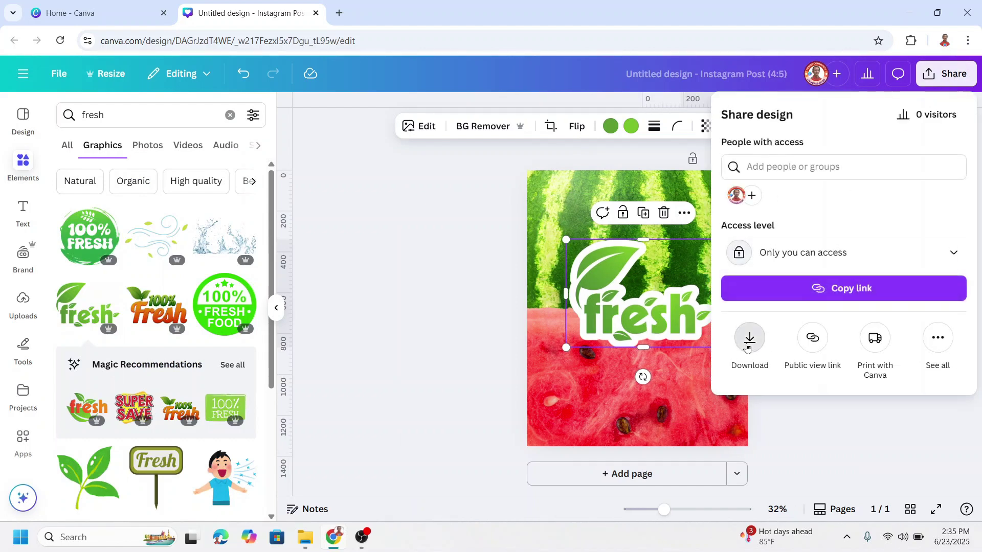
{"action": "left_click", "coordinate": [748, 340]}
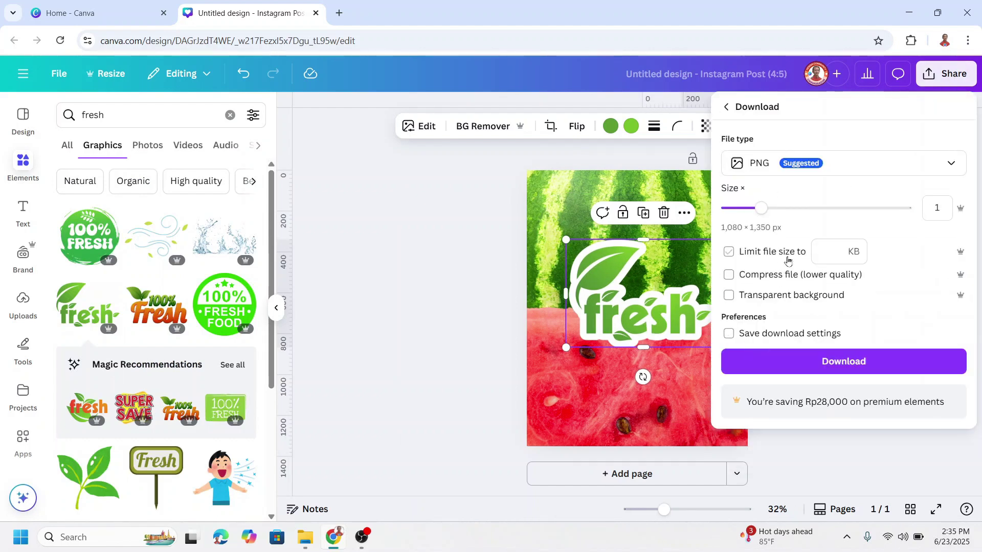
{"action": "left_click", "coordinate": [844, 364]}
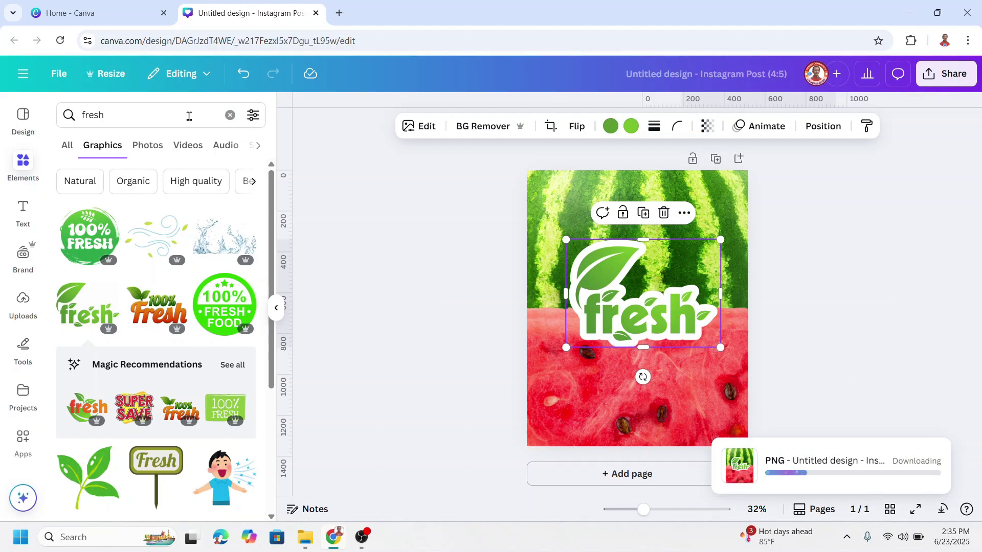
- On the Canva home tab, open the Mockups app from the apps directory
{"action": "left_click", "coordinate": [94, 19]}
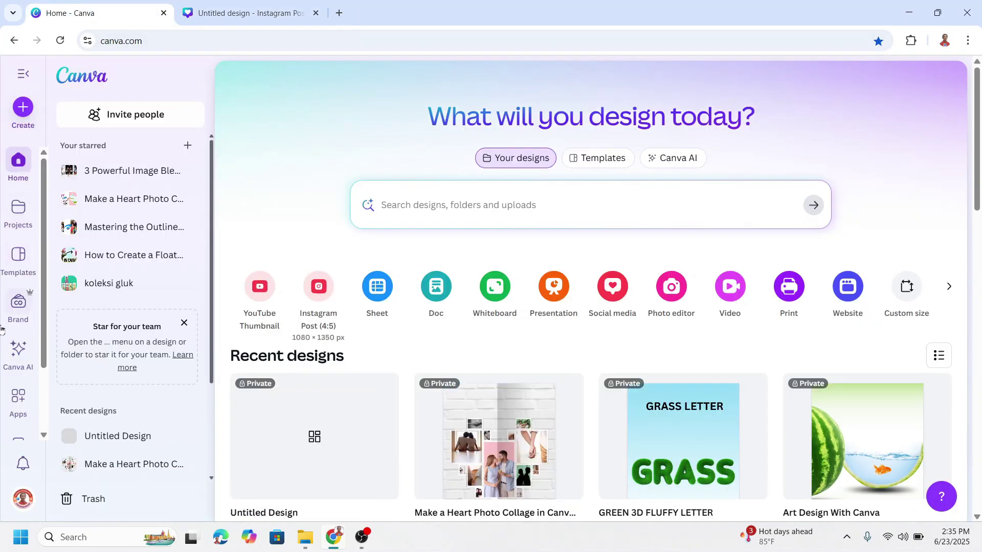
{"action": "left_click", "coordinate": [19, 407]}
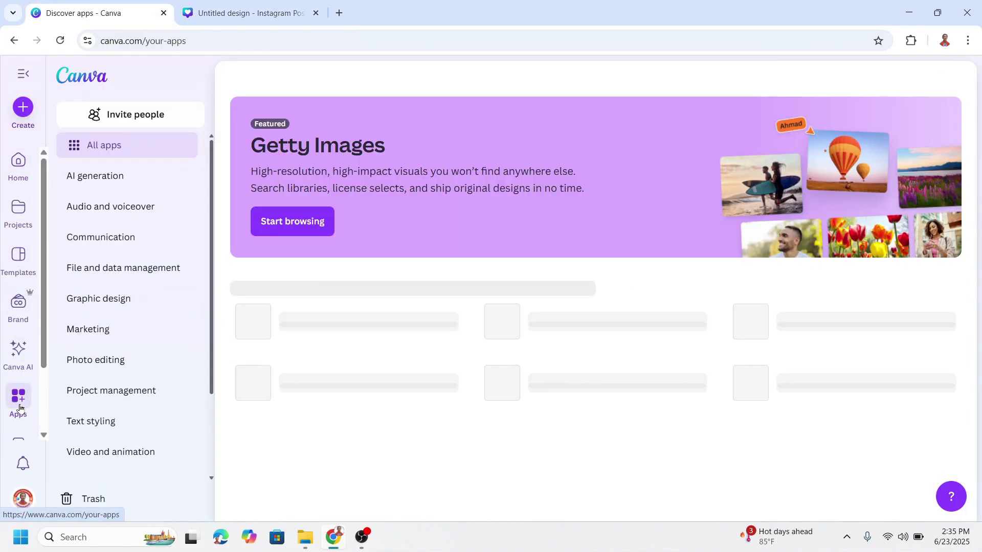
{"action": "scroll", "coordinate": [148, 387], "scroll_direction": "down", "scroll_amount": 1}
{"action": "scroll", "coordinate": [147, 387], "scroll_direction": "down", "scroll_amount": 3}
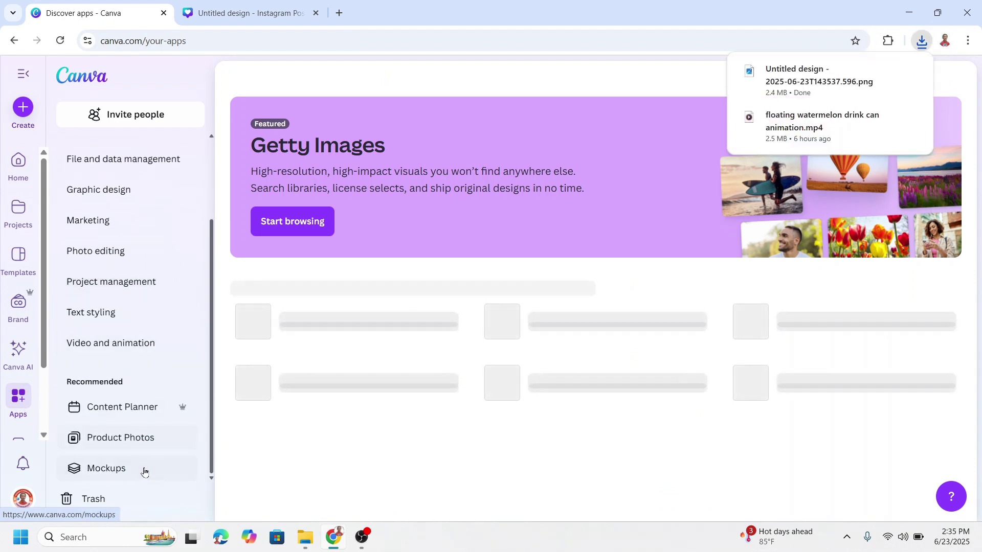
{"action": "left_click", "coordinate": [114, 478]}
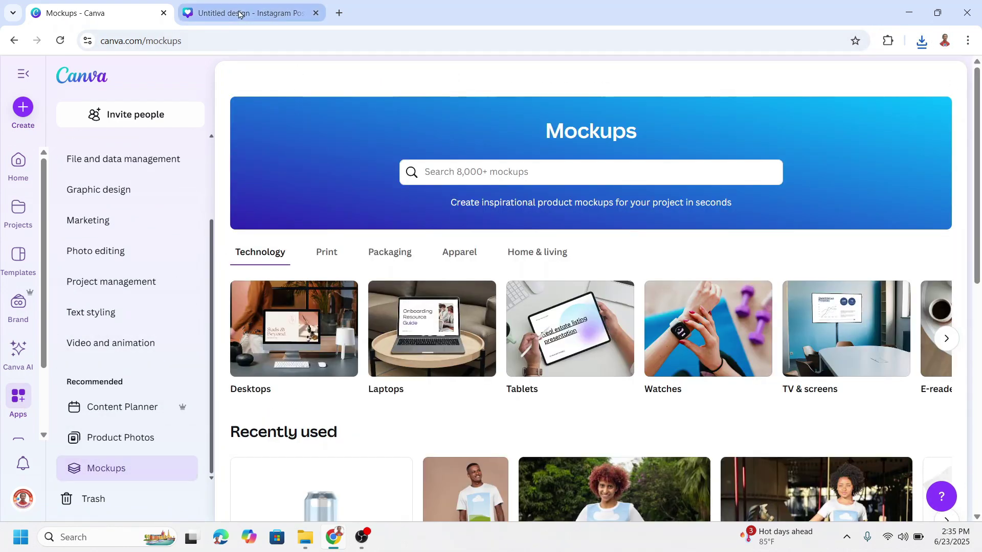
- Drag the downloaded watermelon 'fresh' PNG into the editor to upload it, then return to Mockups
{"action": "left_click", "coordinate": [240, 13]}
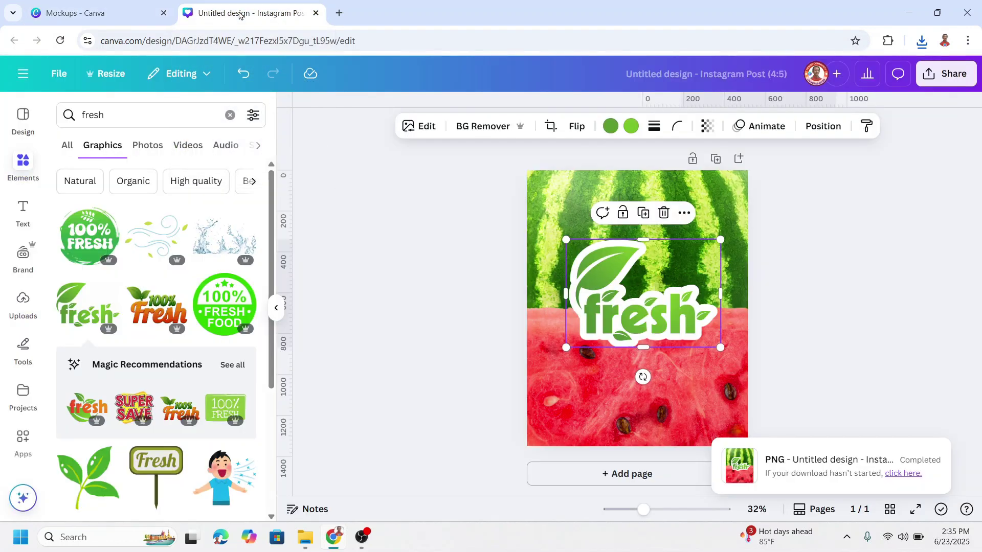
{"action": "left_click", "coordinate": [921, 41]}
{"action": "left_click_drag", "start_coordinate": [818, 100], "coordinate": [609, 322]}
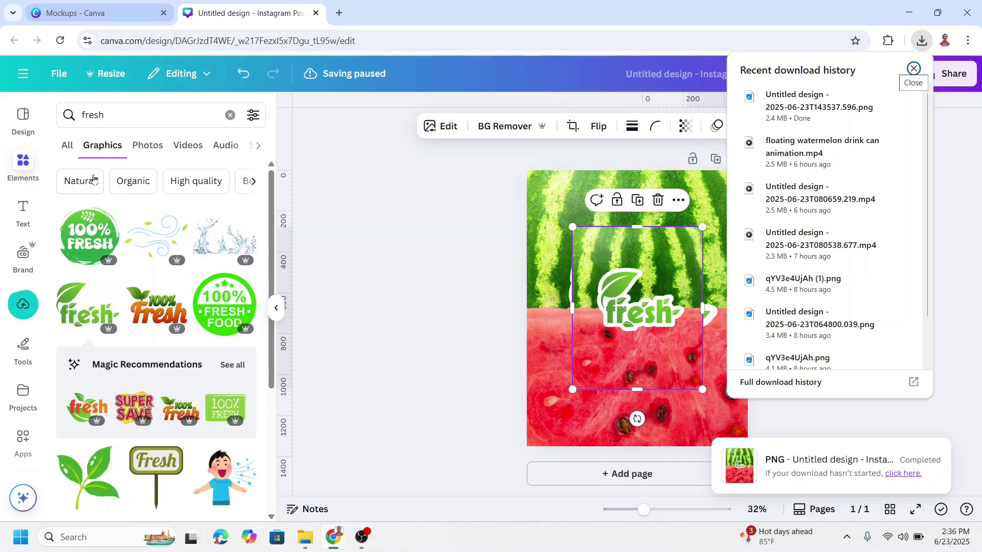
{"action": "left_click", "coordinate": [95, 19]}
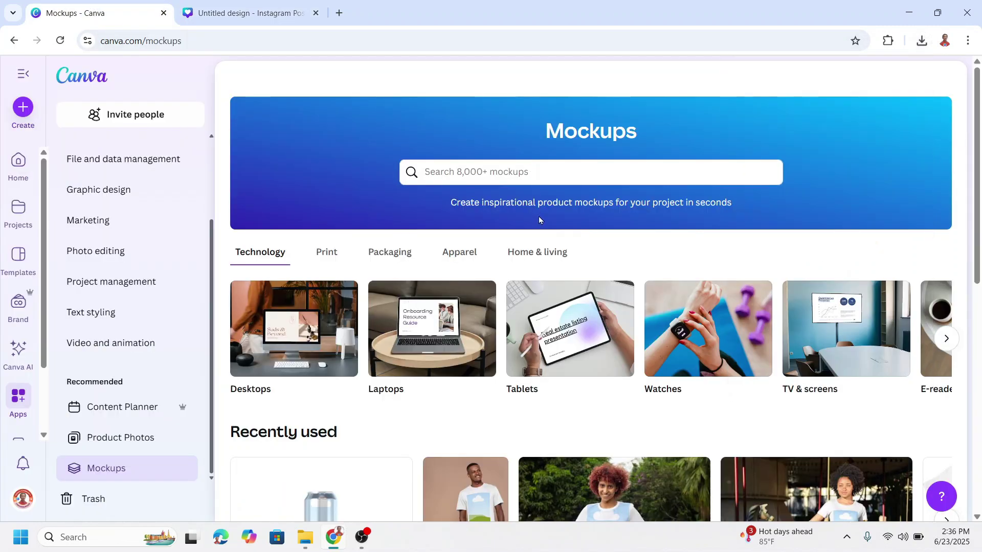
- Open the upright drink-can mockup from the Packaging > Beverages collection
{"action": "left_click", "coordinate": [386, 257]}
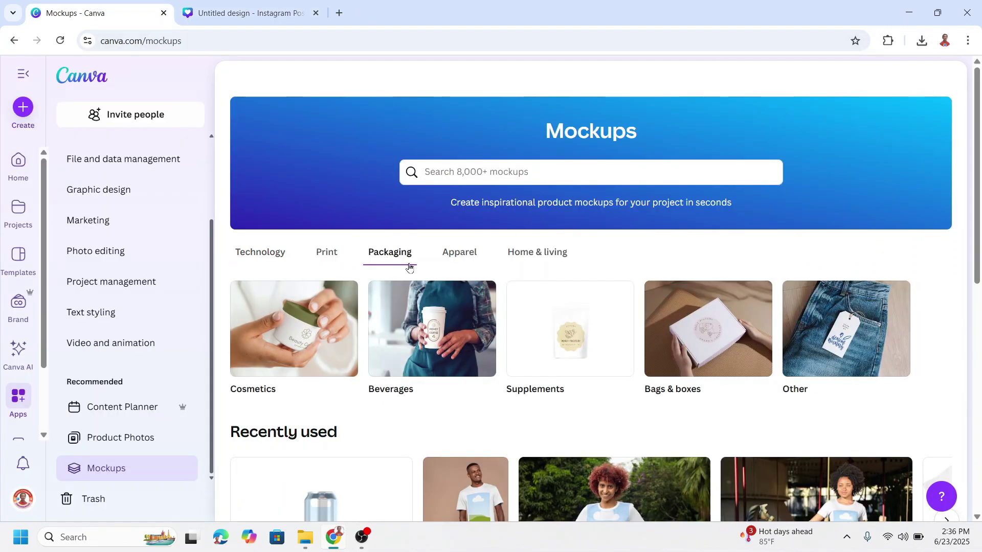
{"action": "left_click", "coordinate": [442, 348]}
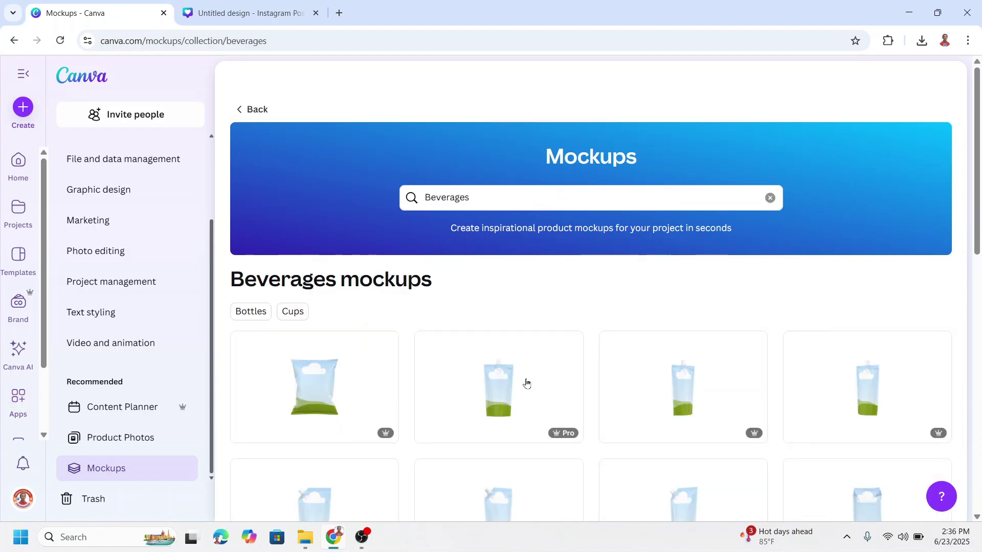
{"action": "scroll", "coordinate": [526, 383], "scroll_direction": "down", "scroll_amount": 15}
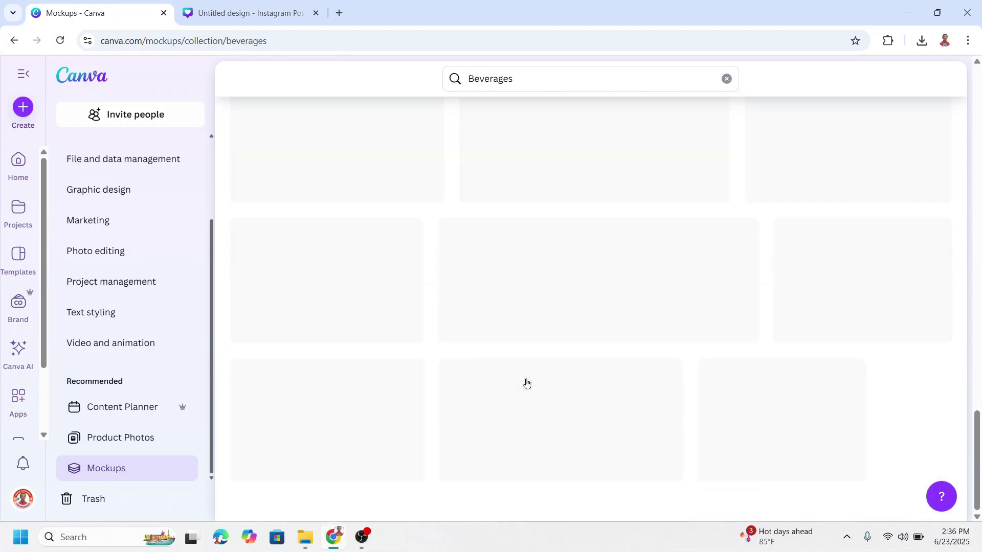
{"action": "scroll", "coordinate": [526, 383], "scroll_direction": "down", "scroll_amount": 5}
{"action": "scroll", "coordinate": [579, 383], "scroll_direction": "down", "scroll_amount": 5}
{"action": "scroll", "coordinate": [604, 377], "scroll_direction": "down", "scroll_amount": 10}
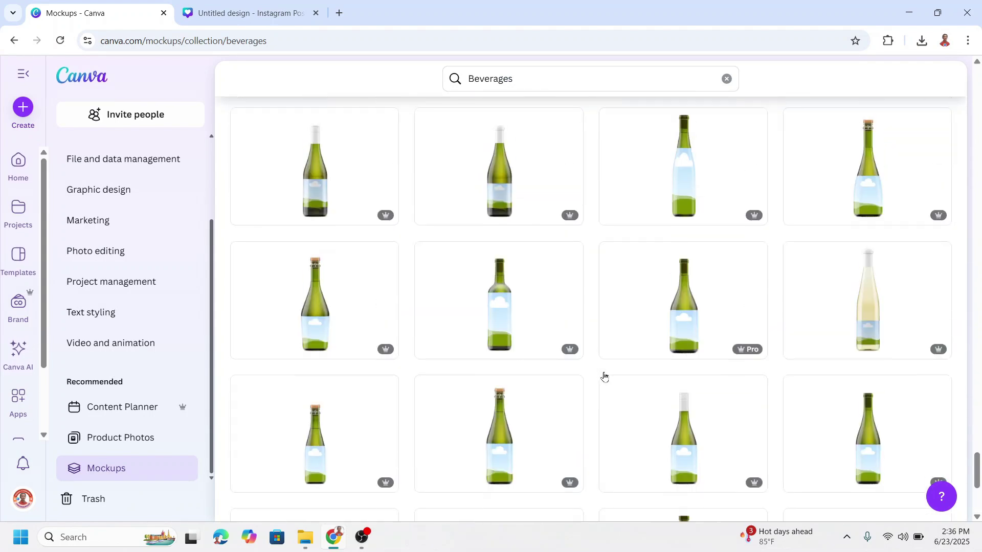
{"action": "scroll", "coordinate": [604, 377], "scroll_direction": "down", "scroll_amount": 10}
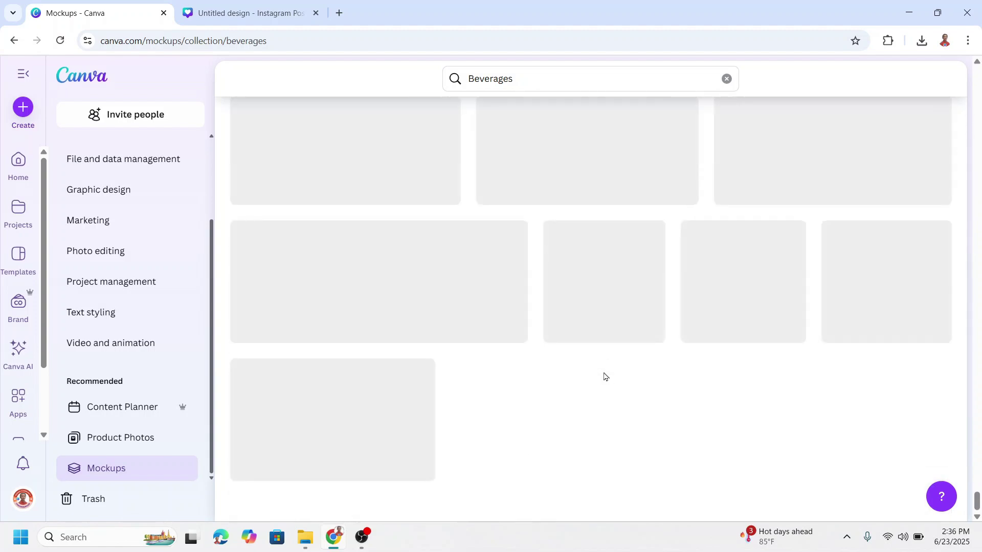
{"action": "scroll", "coordinate": [604, 377], "scroll_direction": "up", "scroll_amount": 1}
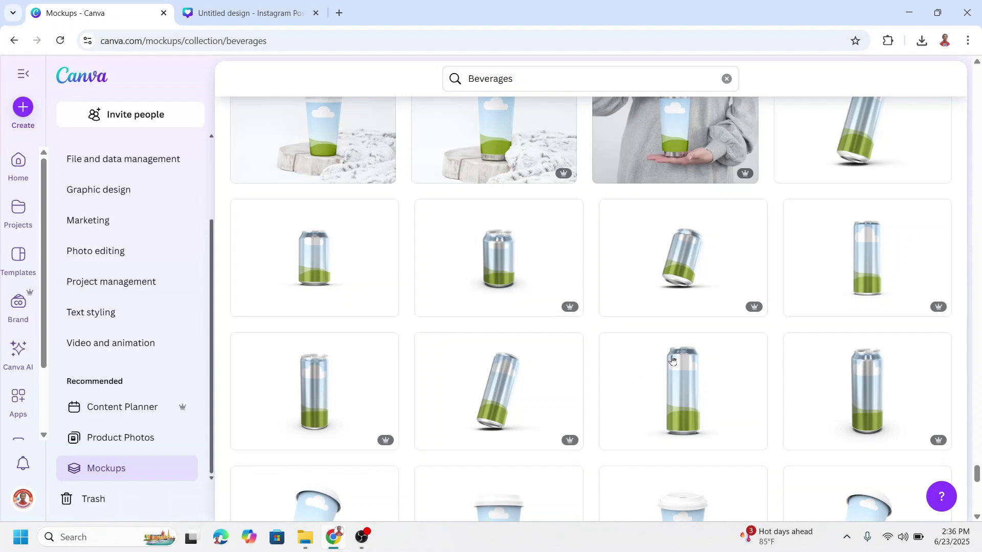
{"action": "scroll", "coordinate": [671, 361], "scroll_direction": "up", "scroll_amount": 1}
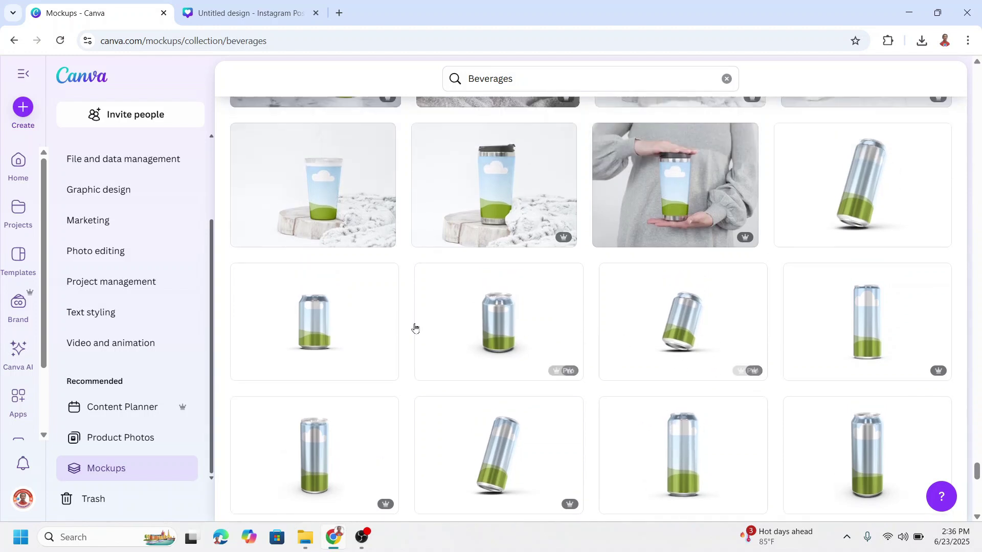
{"action": "left_click", "coordinate": [321, 332]}
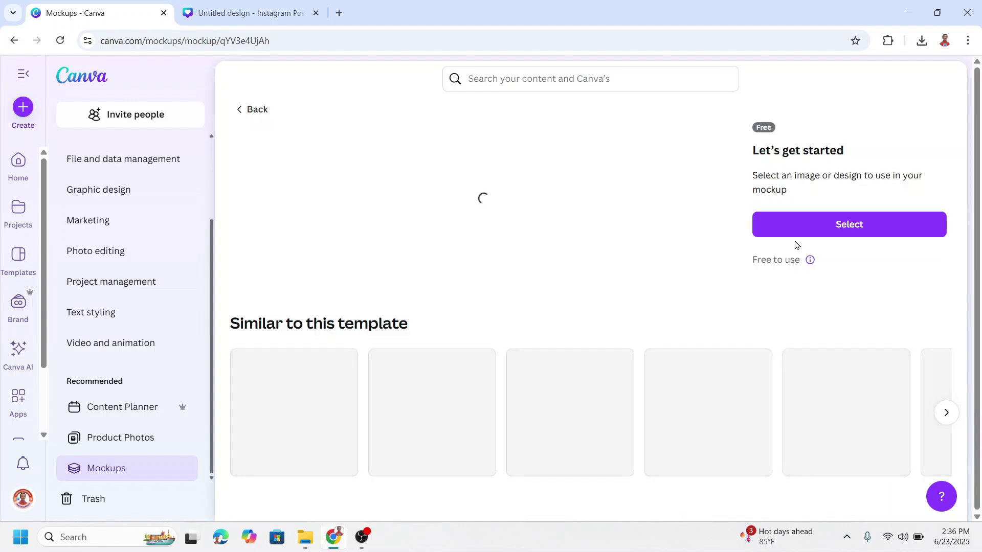
- Place the uploaded watermelon 'fresh' design onto the drink-can mockup
{"action": "left_click", "coordinate": [854, 226]}
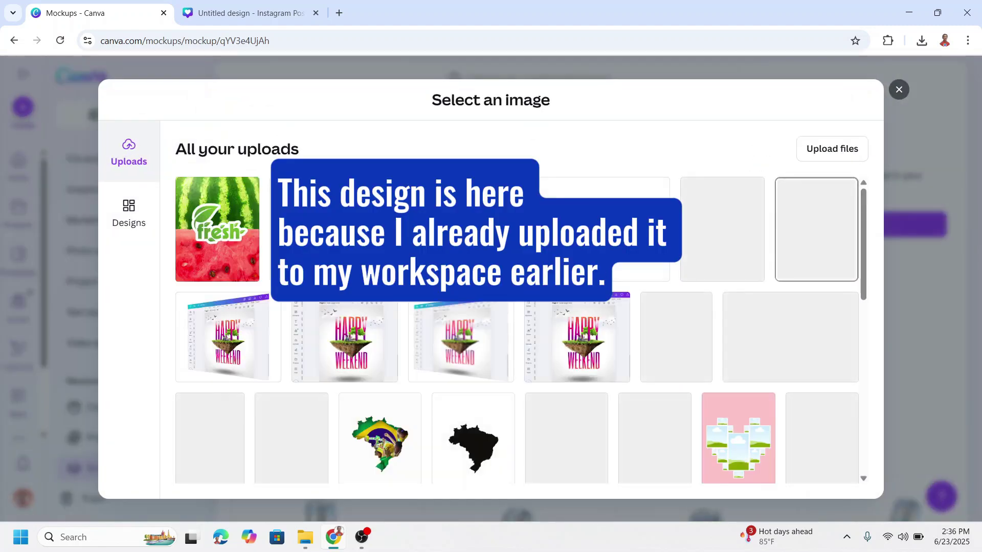
{"action": "left_click", "coordinate": [219, 227]}
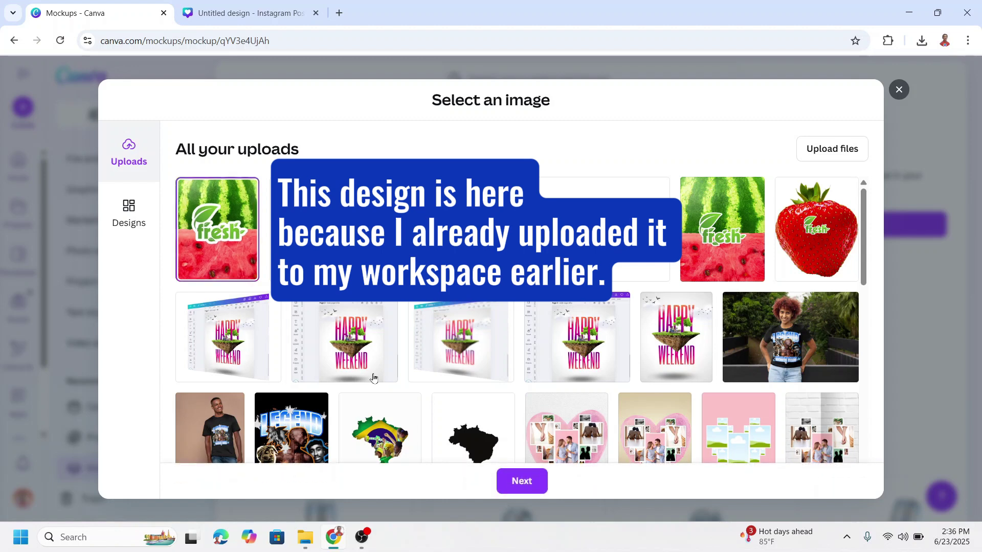
{"action": "left_click", "coordinate": [522, 481]}
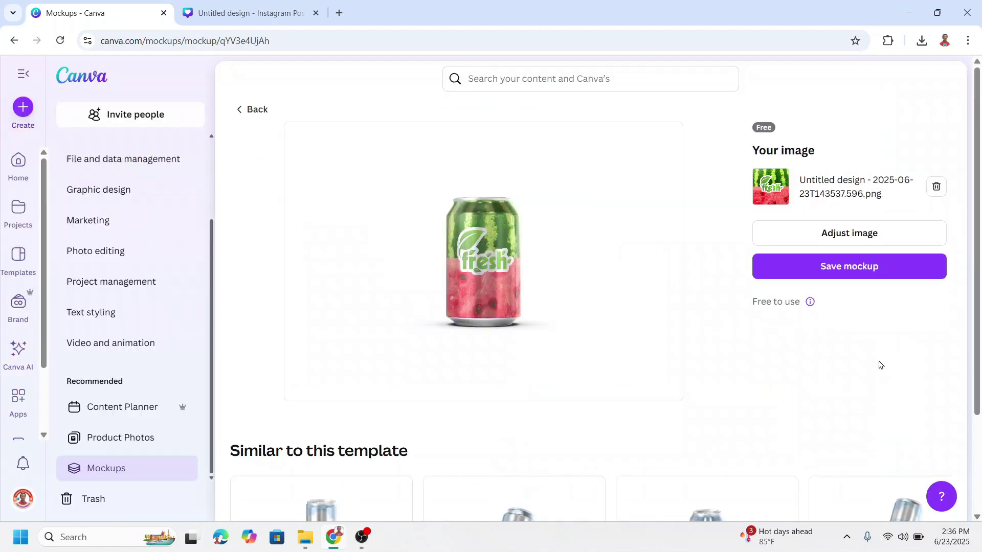
- Enlarge the design to fill the can and save the adjustment
{"action": "left_click", "coordinate": [847, 234]}
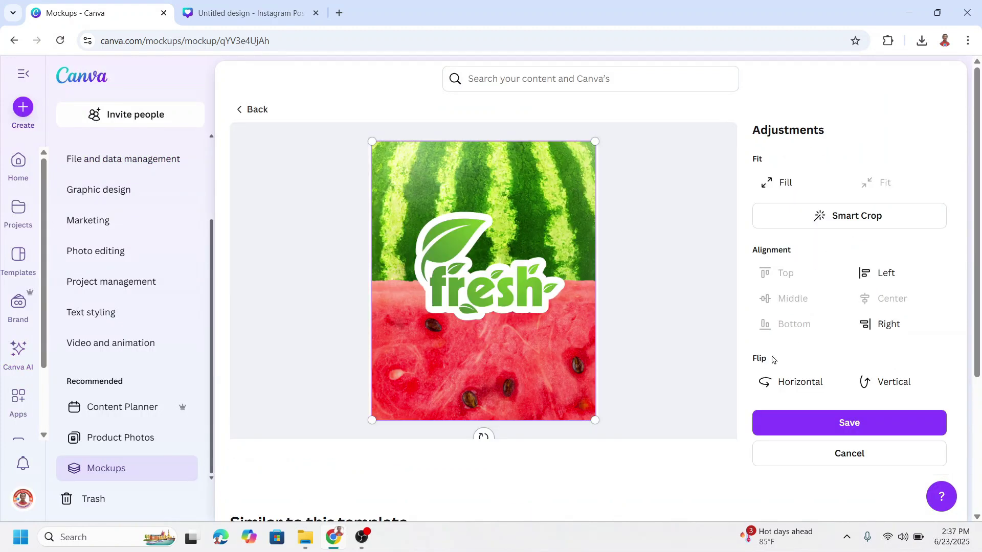
{"action": "left_click_drag", "start_coordinate": [532, 305], "coordinate": [482, 434]}
{"action": "left_click_drag", "start_coordinate": [597, 420], "coordinate": [604, 431]}
{"action": "left_click_drag", "start_coordinate": [558, 385], "coordinate": [559, 383]}
{"action": "left_click", "coordinate": [857, 435]}
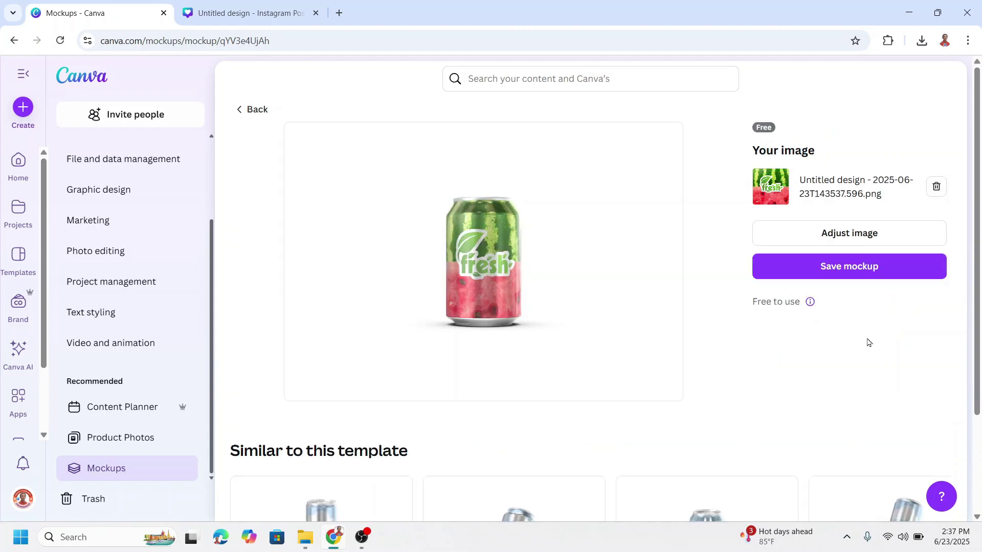
- Save the can mockup, download it as a 4.5 MB PNG, and return to the Untitled design
{"action": "left_click", "coordinate": [864, 267]}
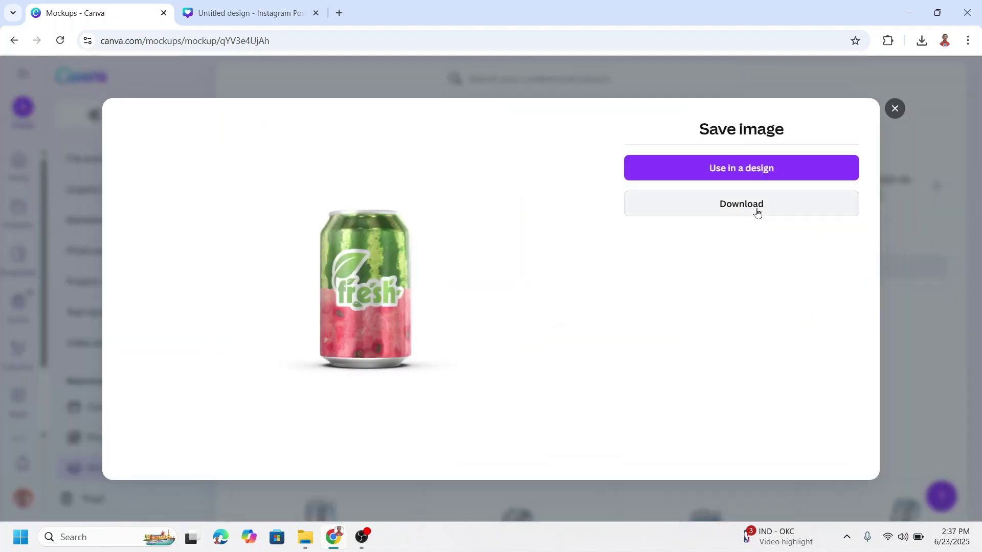
{"action": "left_click", "coordinate": [757, 212]}
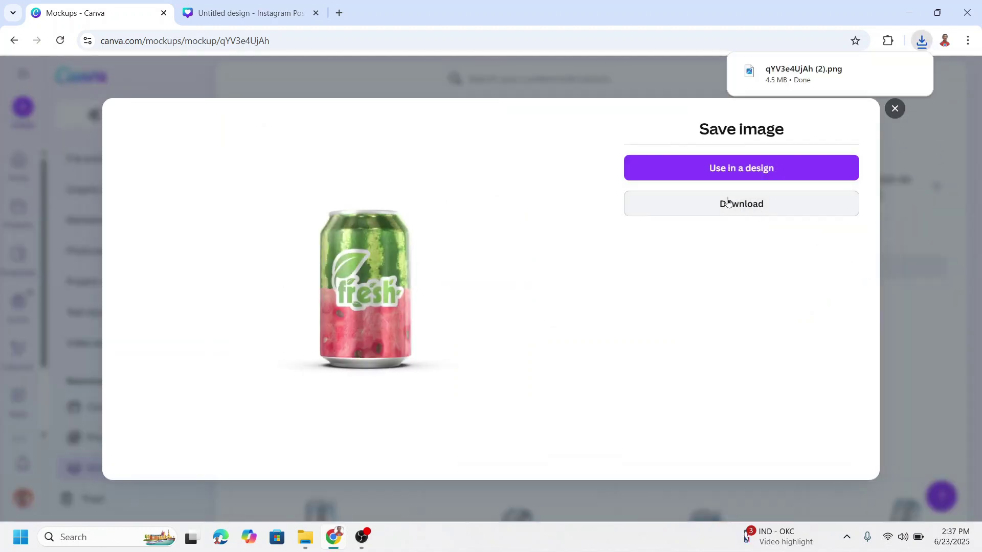
{"action": "left_click", "coordinate": [254, 11]}
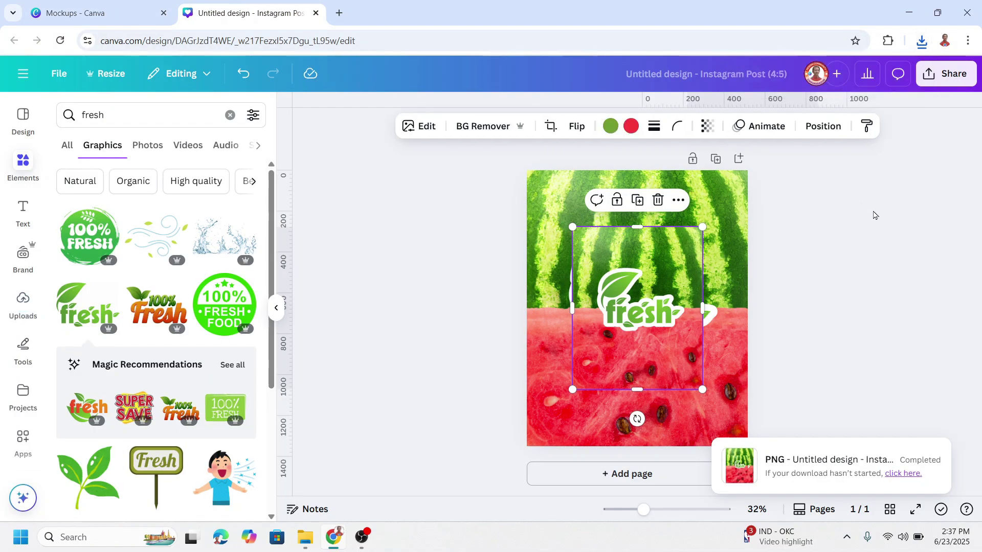
- Add a blank page and move it before the watermelon page
{"action": "left_click", "coordinate": [646, 475]}
{"action": "scroll", "coordinate": [665, 328], "scroll_direction": "up", "scroll_amount": 4}
{"action": "left_click", "coordinate": [646, 223]}
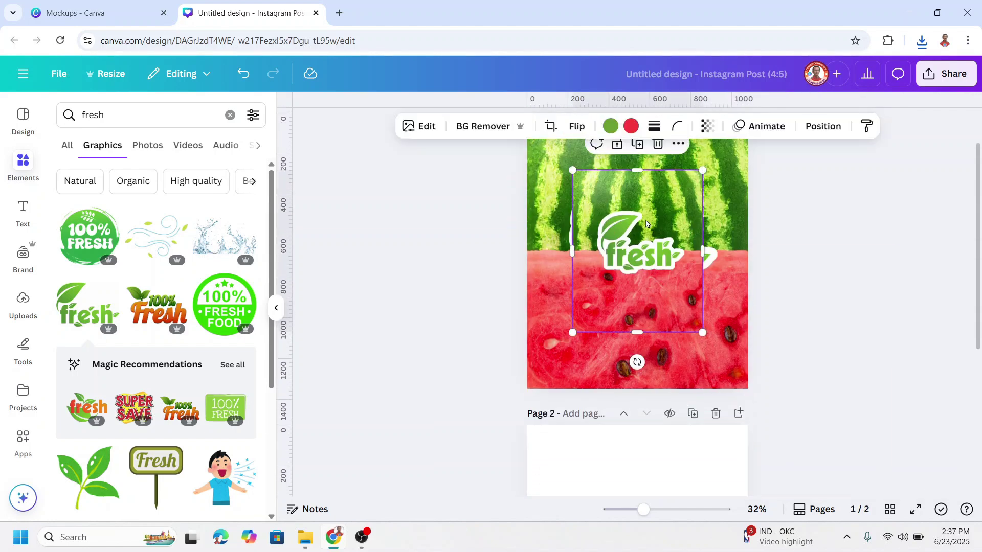
{"action": "scroll", "coordinate": [675, 329], "scroll_direction": "down", "scroll_amount": 4}
{"action": "left_click", "coordinate": [702, 341]}
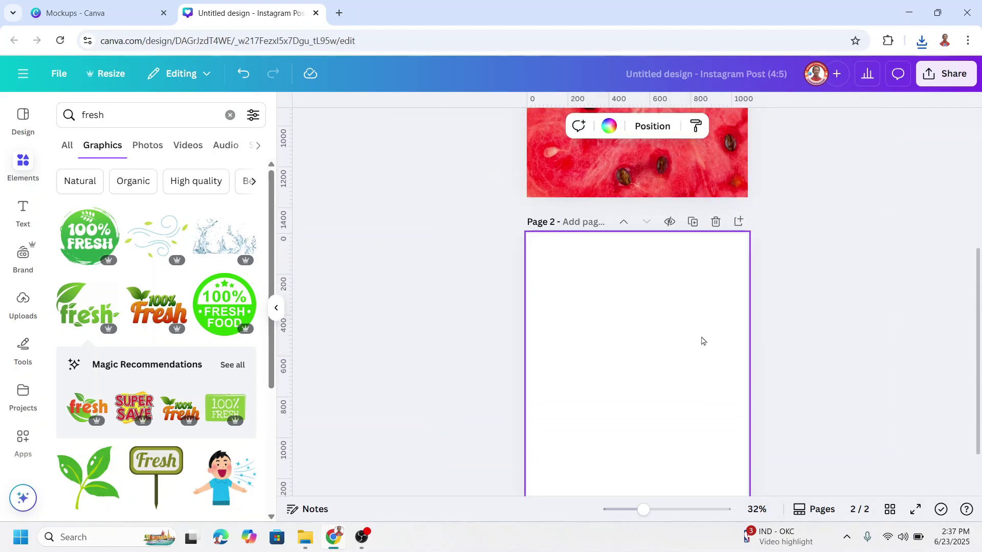
{"action": "left_click", "coordinate": [624, 221]}
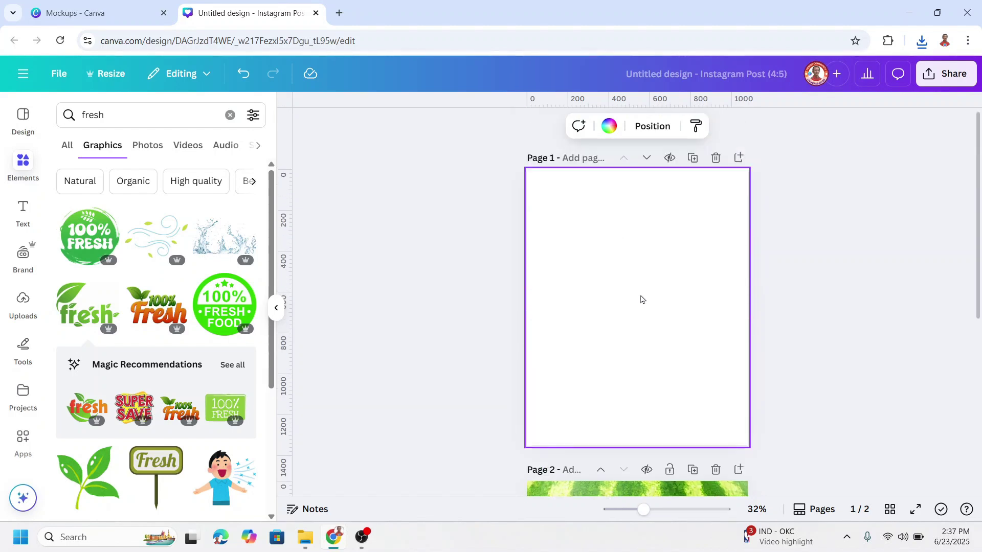
- Drag the downloaded can mockup PNG from Chrome's recent downloads onto the blank page
{"action": "left_click", "coordinate": [920, 42]}
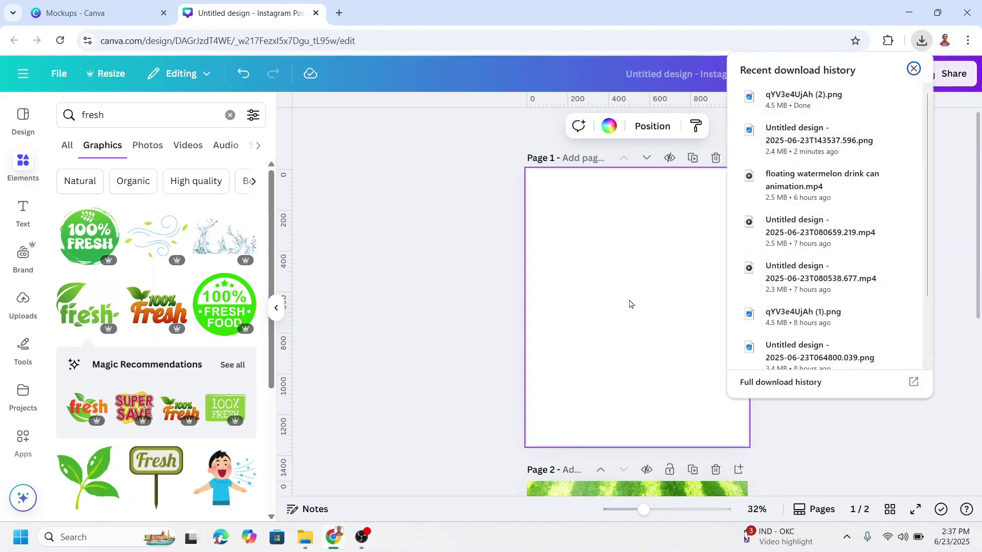
{"action": "left_click_drag", "start_coordinate": [629, 304], "coordinate": [631, 305]}
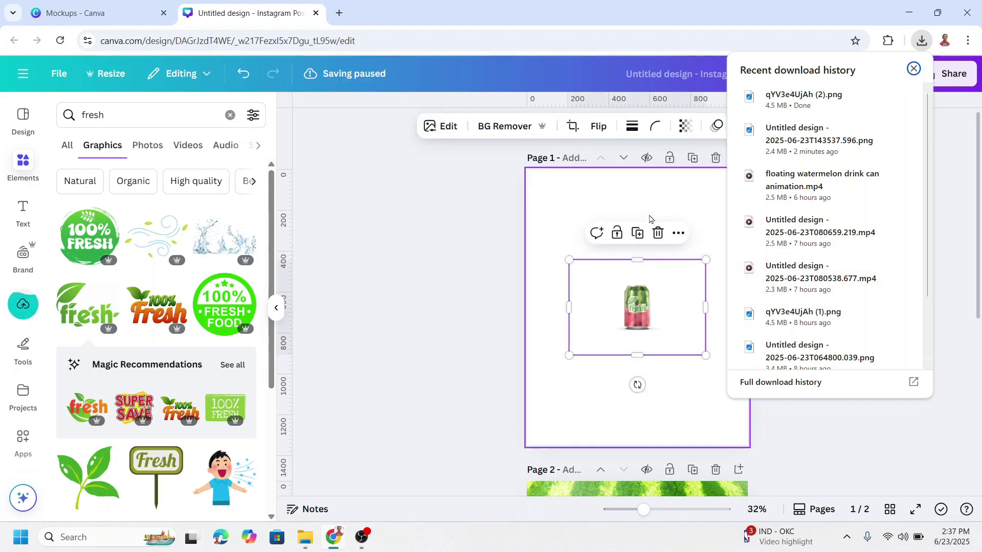
{"action": "left_click", "coordinate": [617, 331]}
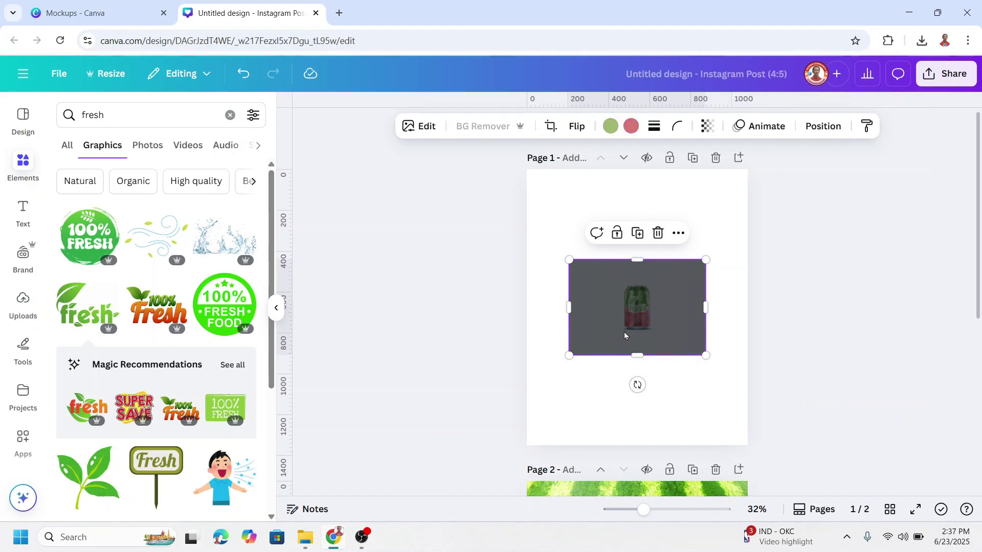
- Crop the empty space around the can, resize it, and place it top-right
{"action": "left_click_drag", "start_coordinate": [706, 308], "coordinate": [659, 328]}
{"action": "left_click_drag", "start_coordinate": [567, 313], "coordinate": [620, 327]}
{"action": "left_click_drag", "start_coordinate": [647, 358], "coordinate": [648, 333]}
{"action": "left_click_drag", "start_coordinate": [639, 261], "coordinate": [687, 263]}
{"action": "left_click_drag", "start_coordinate": [649, 294], "coordinate": [728, 201]}
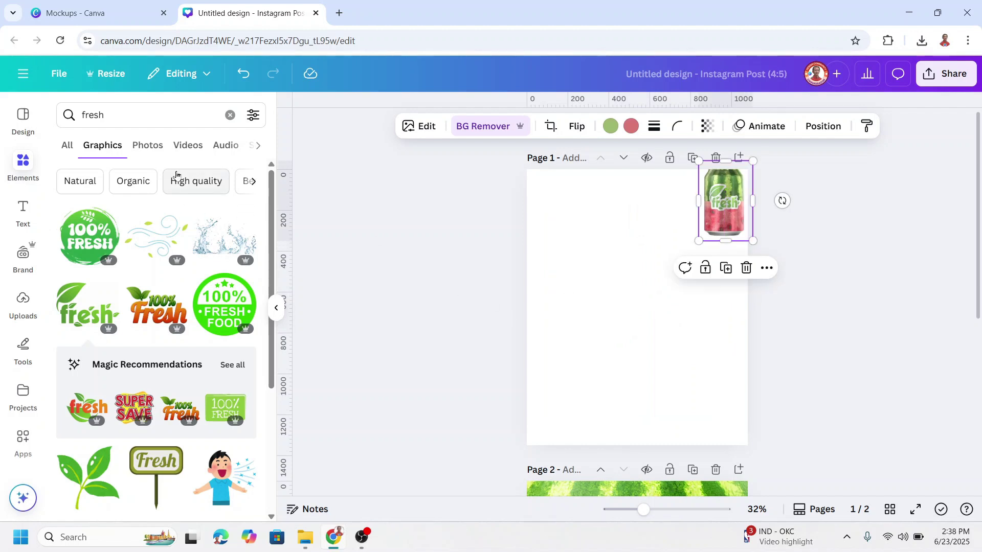
- Add the half-moon watermelon slice, shrink it below the can, and remove its background
{"action": "left_click", "coordinate": [231, 115]}
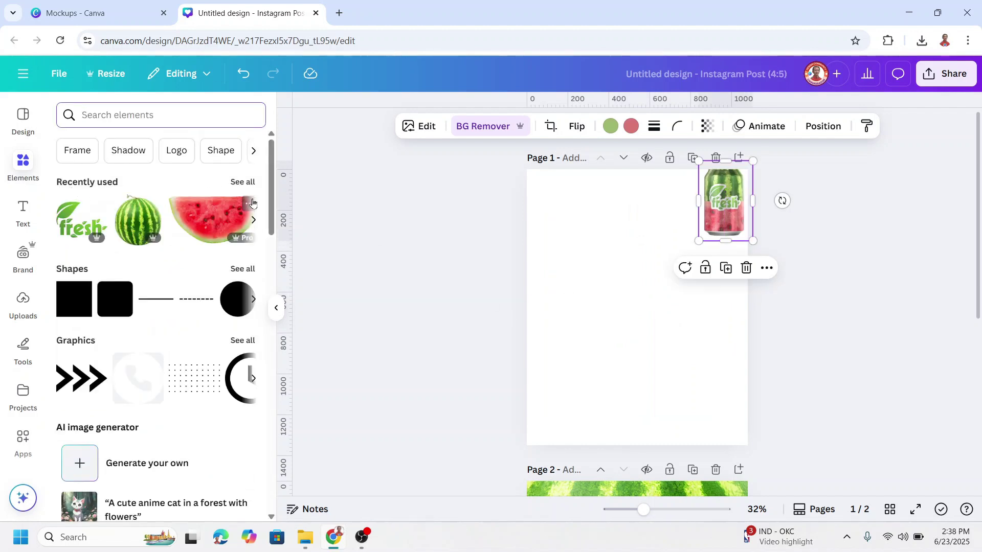
{"action": "left_click", "coordinate": [217, 218]}
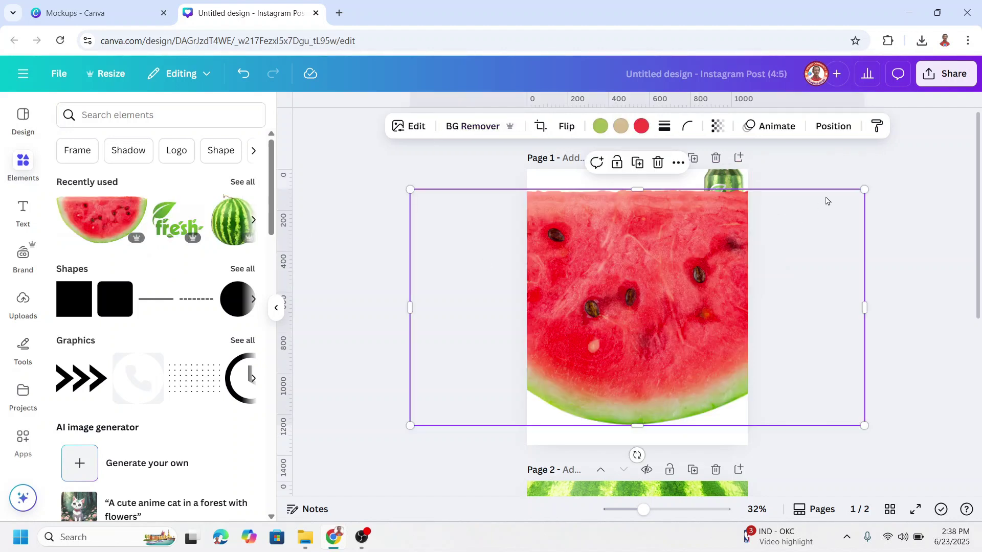
{"action": "left_click_drag", "start_coordinate": [864, 190], "coordinate": [617, 319]}
{"action": "left_click_drag", "start_coordinate": [589, 353], "coordinate": [705, 345]}
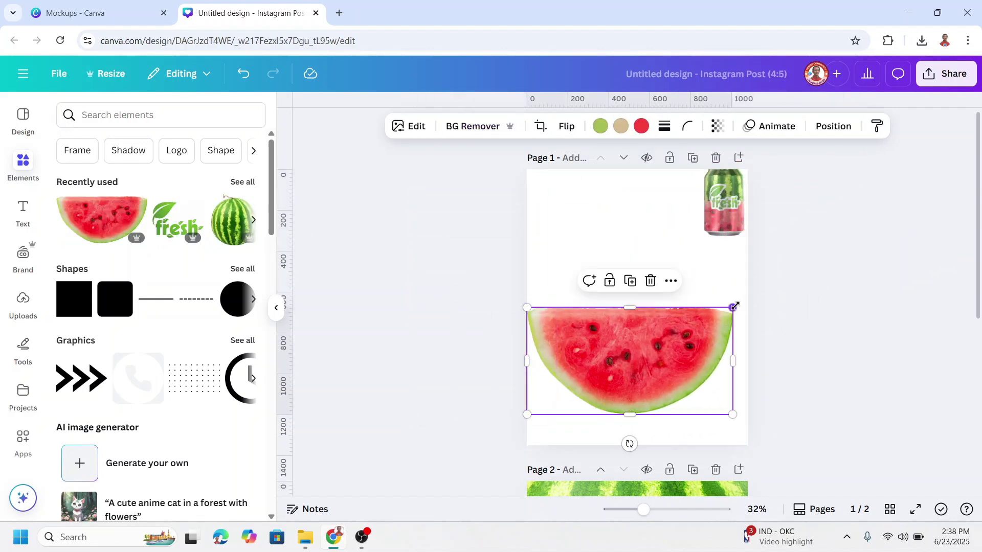
{"action": "left_click_drag", "start_coordinate": [726, 307], "coordinate": [698, 325]}
{"action": "left_click_drag", "start_coordinate": [653, 365], "coordinate": [653, 354]}
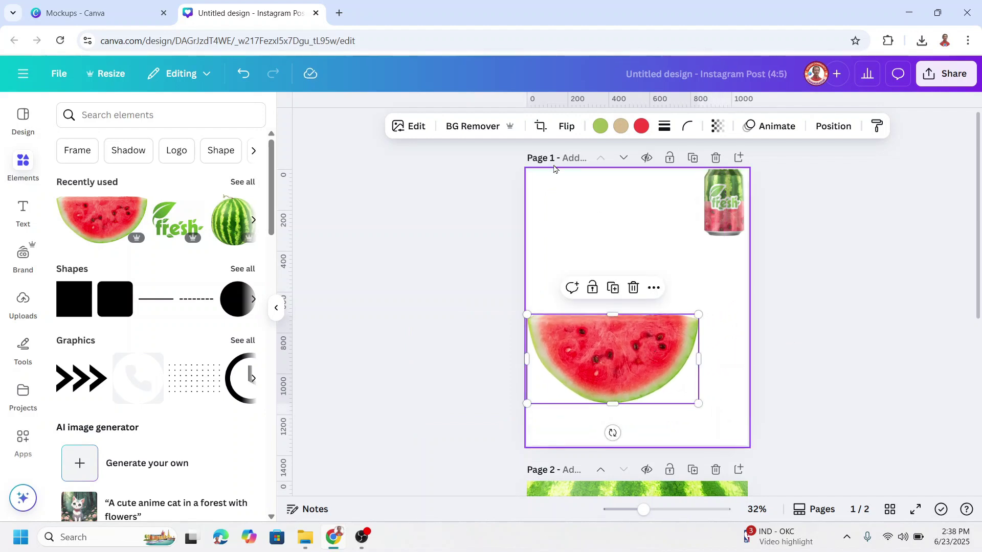
{"action": "left_click", "coordinate": [473, 128]}
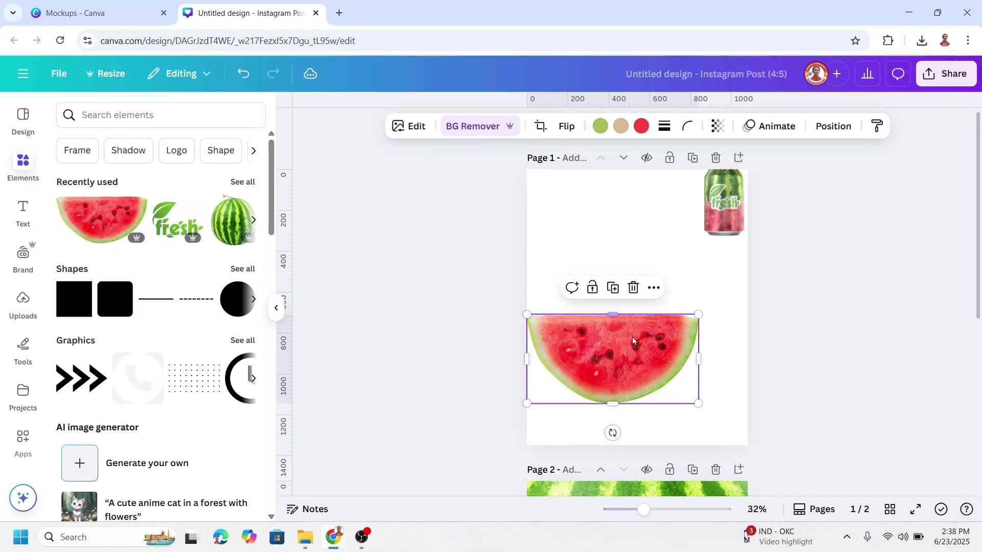
- Erase the slice's red flesh with a size-100 erase brush, leaving just the rind
{"action": "left_click", "coordinate": [468, 128]}
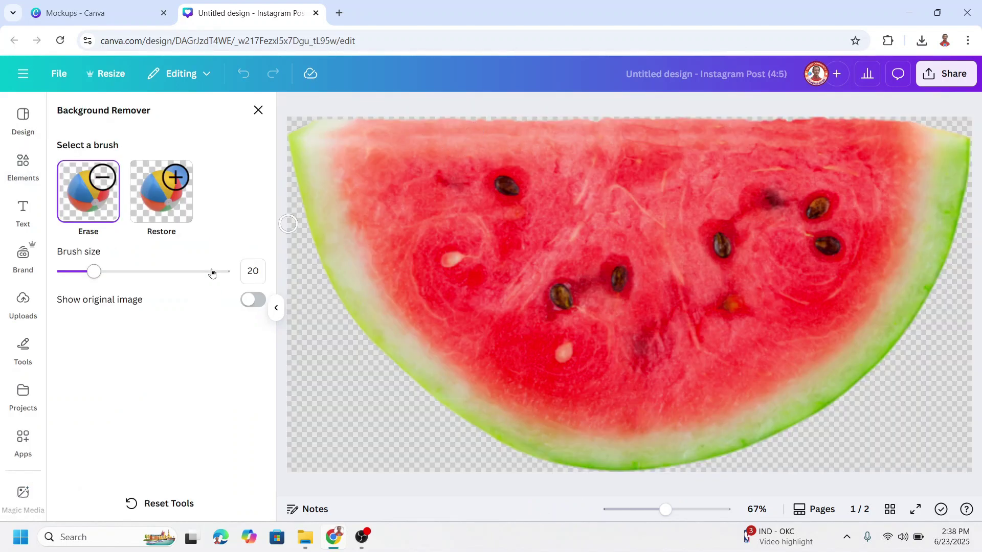
{"action": "left_click_drag", "start_coordinate": [212, 273], "coordinate": [227, 272]}
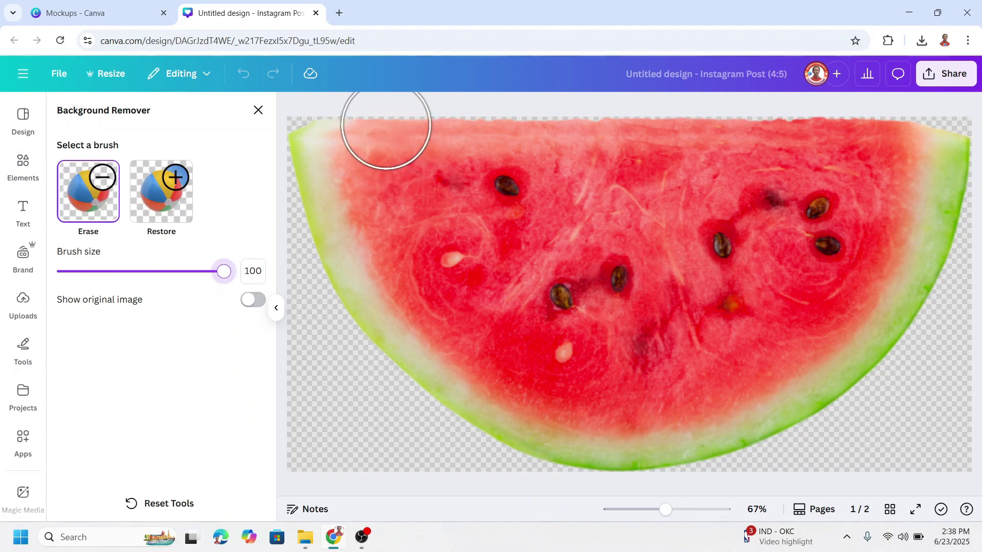
{"action": "mouse_move", "coordinate": [383, 128]}
{"action": "left_mouse_down"}
{"action": "mouse_move", "coordinate": [393, 210]}
{"action": "mouse_move", "coordinate": [450, 294]}
{"action": "mouse_move", "coordinate": [563, 382]}
{"action": "mouse_move", "coordinate": [679, 391]}
{"action": "mouse_move", "coordinate": [768, 349]}
{"action": "mouse_move", "coordinate": [856, 255]}
{"action": "mouse_move", "coordinate": [872, 133]}
{"action": "mouse_move", "coordinate": [652, 200]}
{"action": "mouse_move", "coordinate": [564, 291]}
{"action": "mouse_move", "coordinate": [427, 235]}
{"action": "mouse_move", "coordinate": [412, 248]}
{"action": "mouse_move", "coordinate": [417, 261]}
{"action": "mouse_move", "coordinate": [501, 343]}
{"action": "mouse_move", "coordinate": [471, 318]}
{"action": "left_mouse_up"}
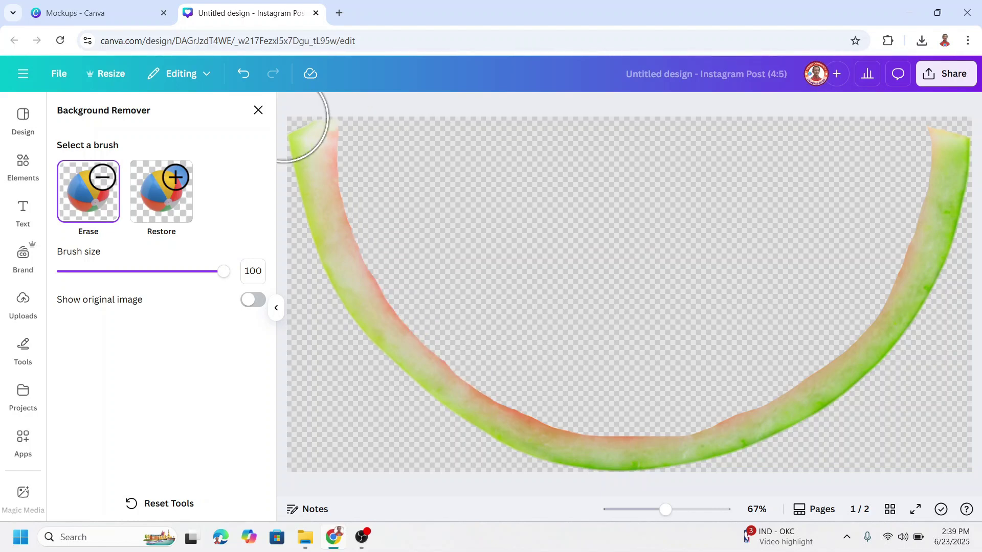
{"action": "left_click", "coordinate": [258, 112]}
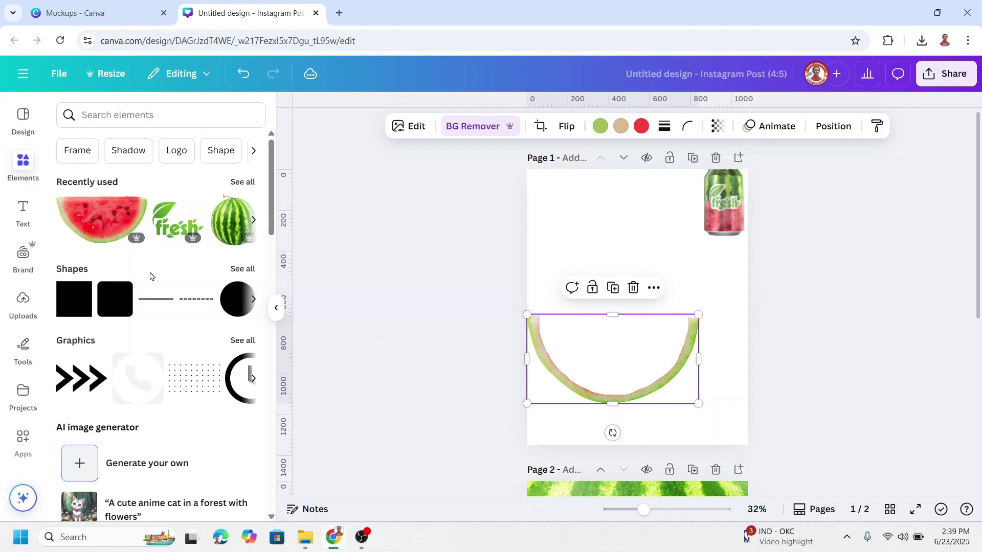
- Add the Arch Down Frame from the Basic shapes frames
{"action": "scroll", "coordinate": [152, 277], "scroll_direction": "down", "scroll_amount": 10}
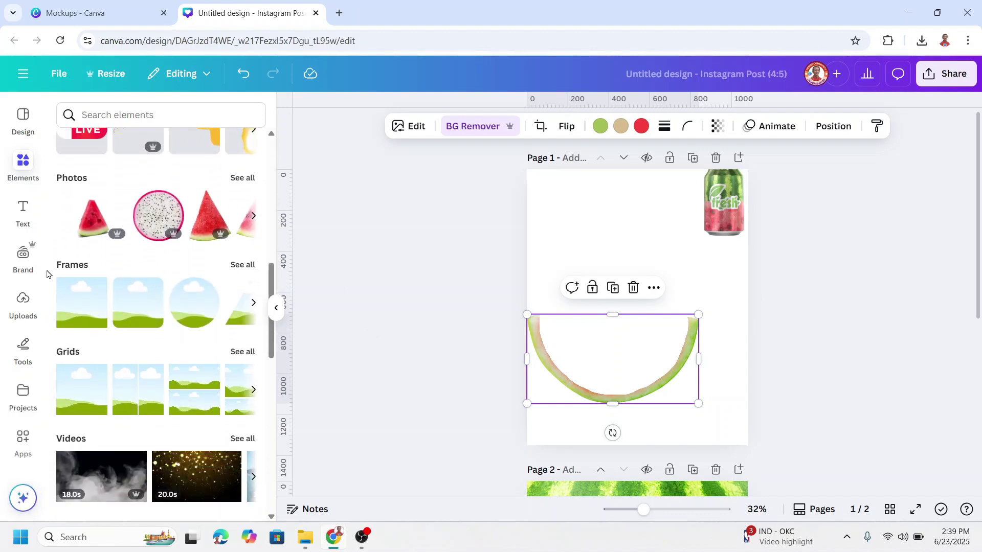
{"action": "left_click", "coordinate": [243, 265]}
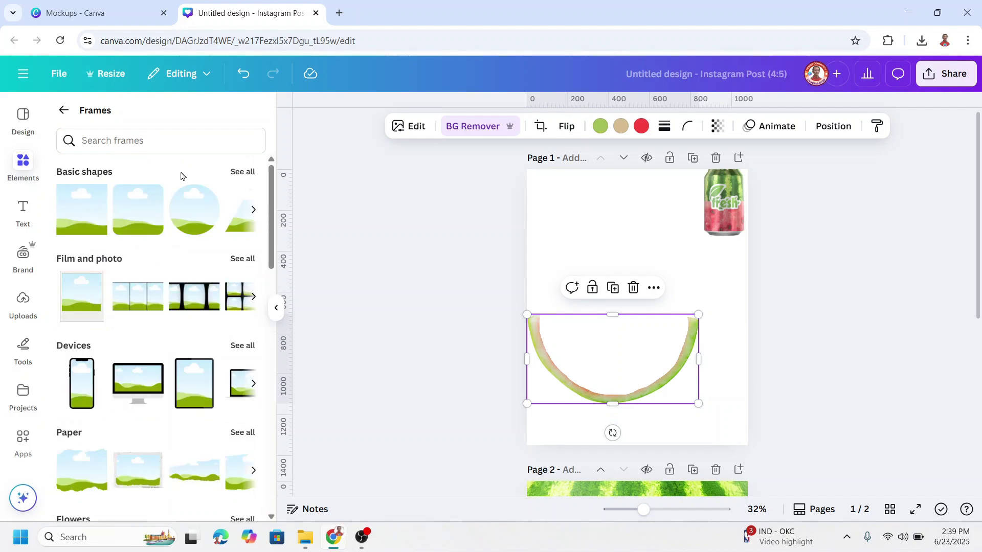
{"action": "left_click", "coordinate": [246, 173]}
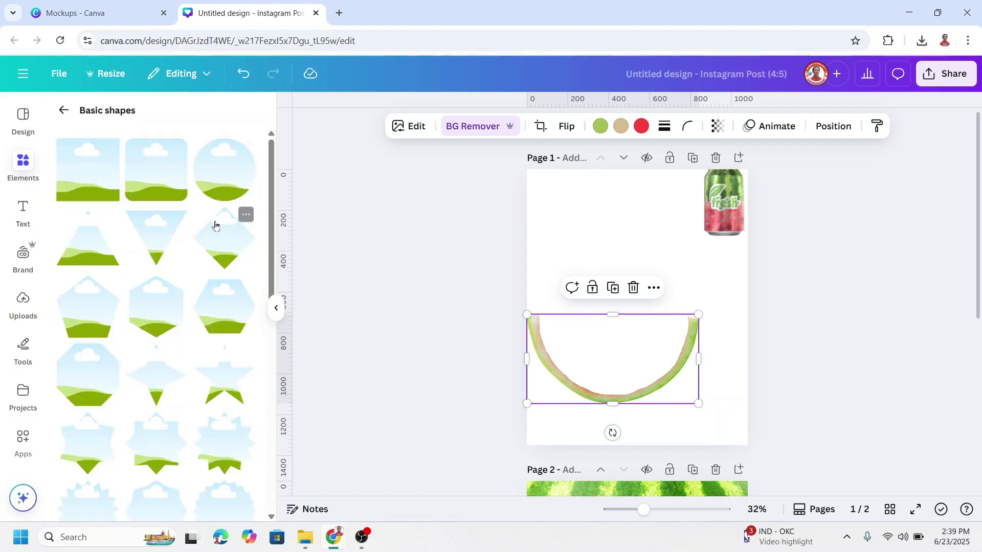
{"action": "scroll", "coordinate": [215, 275], "scroll_direction": "down", "scroll_amount": 15}
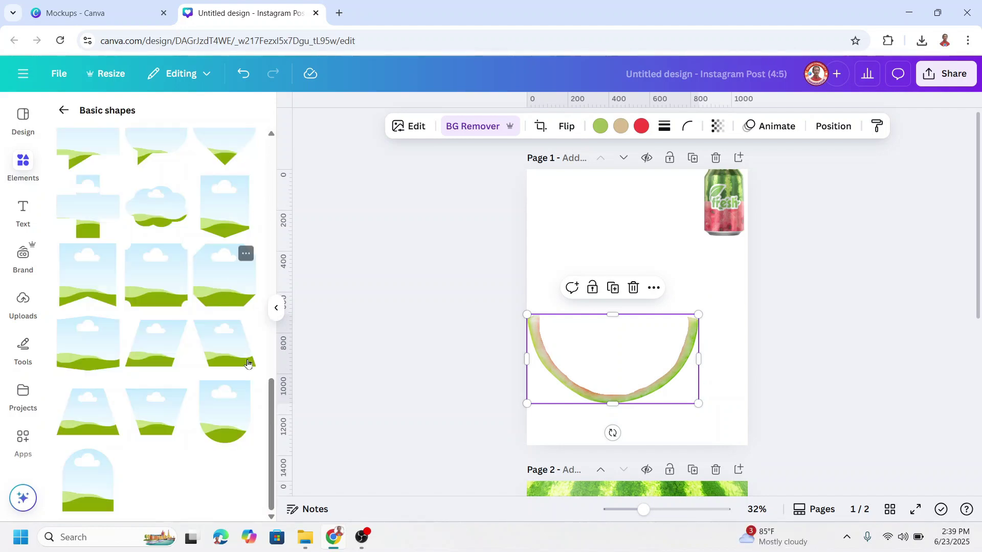
{"action": "left_click", "coordinate": [246, 391]}
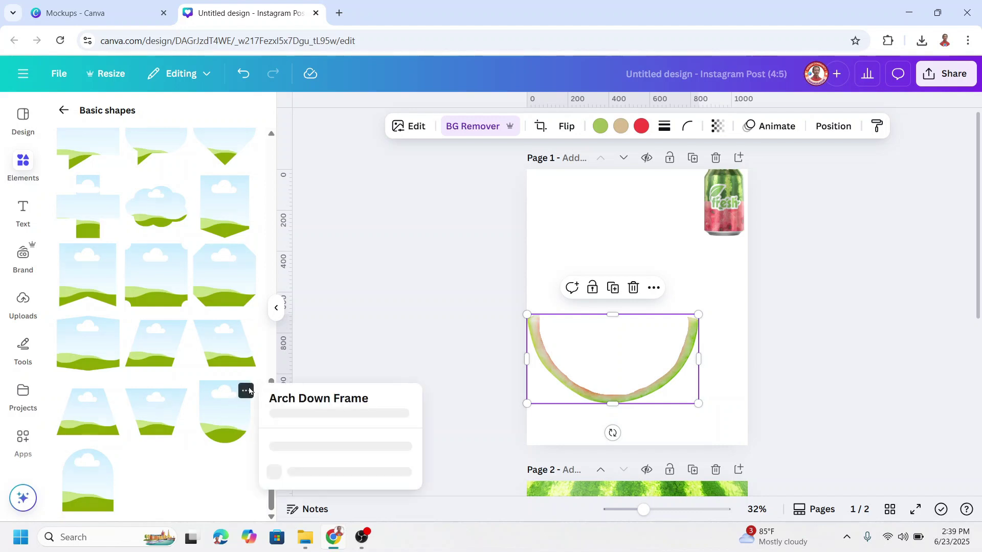
{"action": "left_click", "coordinate": [226, 423]}
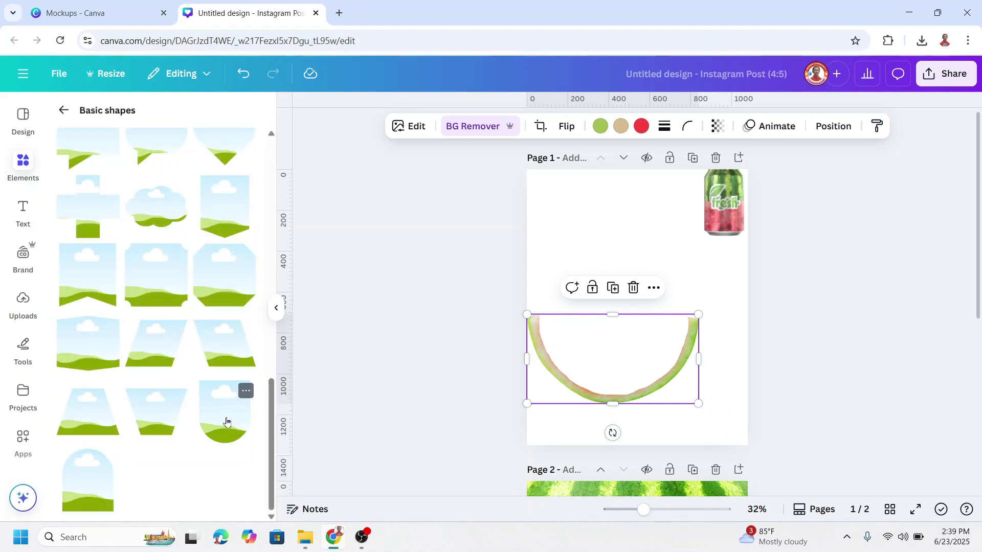
{"action": "left_click", "coordinate": [226, 421]}
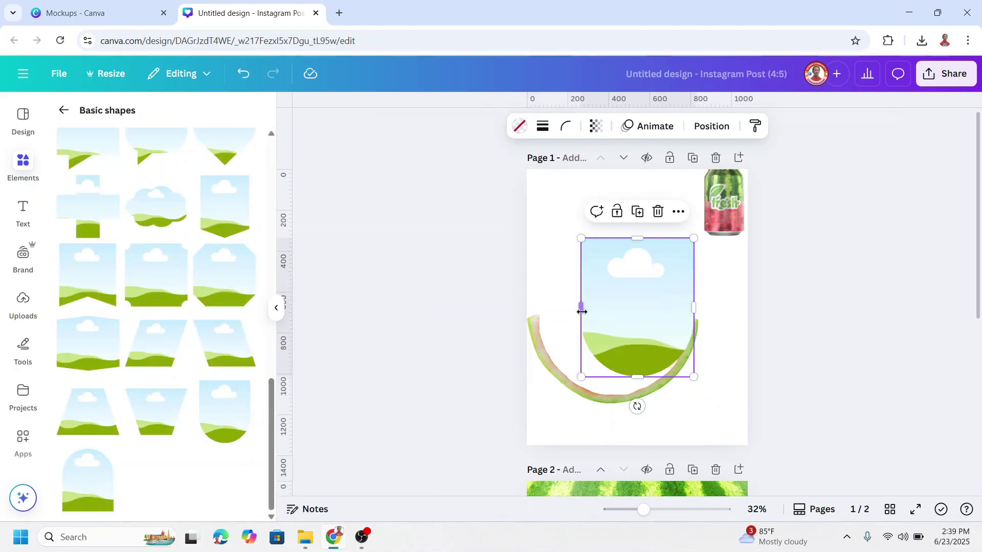
- Widen, stretch down and flatten the arch frame to fit inside the rind
{"action": "left_click_drag", "start_coordinate": [581, 309], "coordinate": [538, 309]}
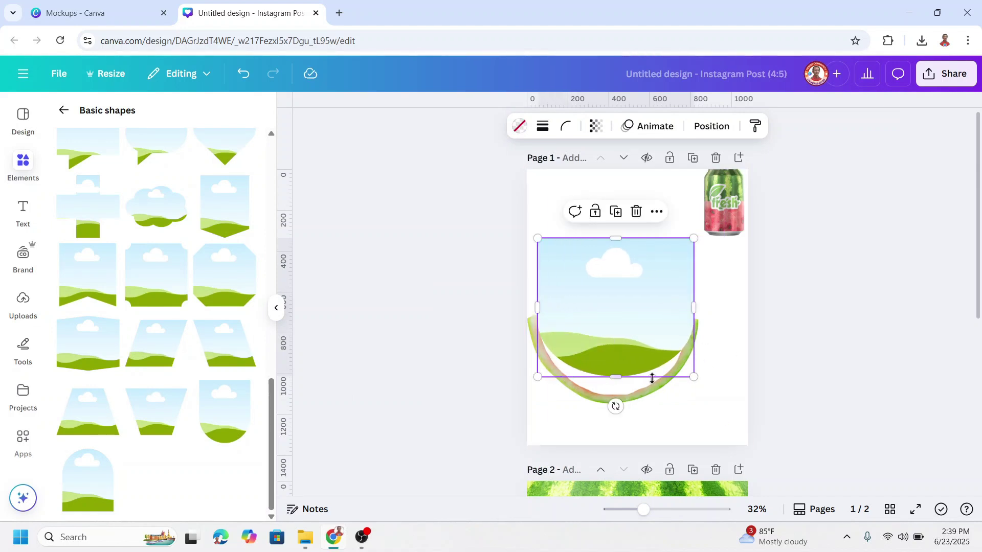
{"action": "left_click_drag", "start_coordinate": [627, 379], "coordinate": [620, 400]}
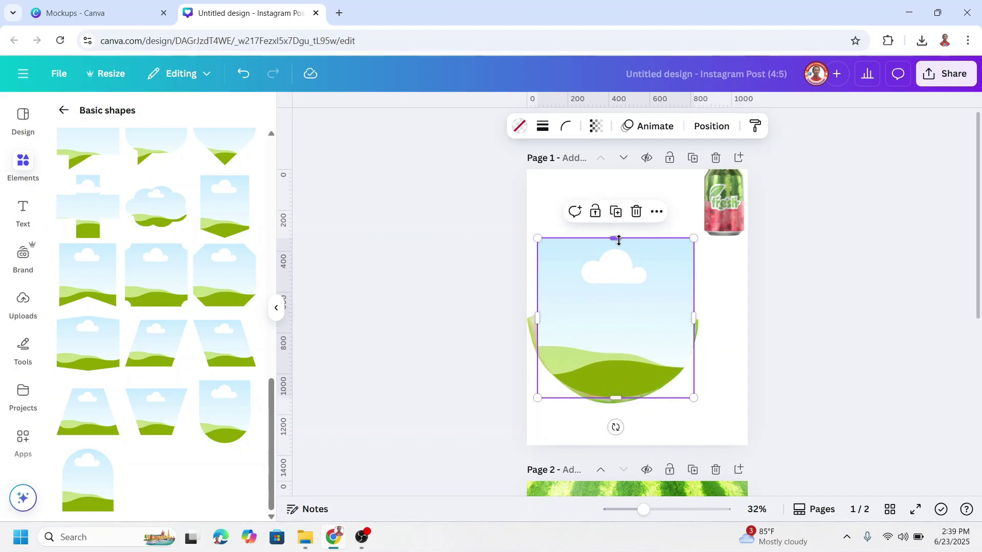
{"action": "left_click_drag", "start_coordinate": [619, 239], "coordinate": [603, 342]}
- Extend the arch frame downward so it fills the rind bowl
{"action": "left_click_drag", "start_coordinate": [613, 378], "coordinate": [613, 397]}
{"action": "scroll", "coordinate": [646, 386], "scroll_direction": "up", "scroll_amount": 5}
{"action": "left_click", "coordinate": [68, 115]}
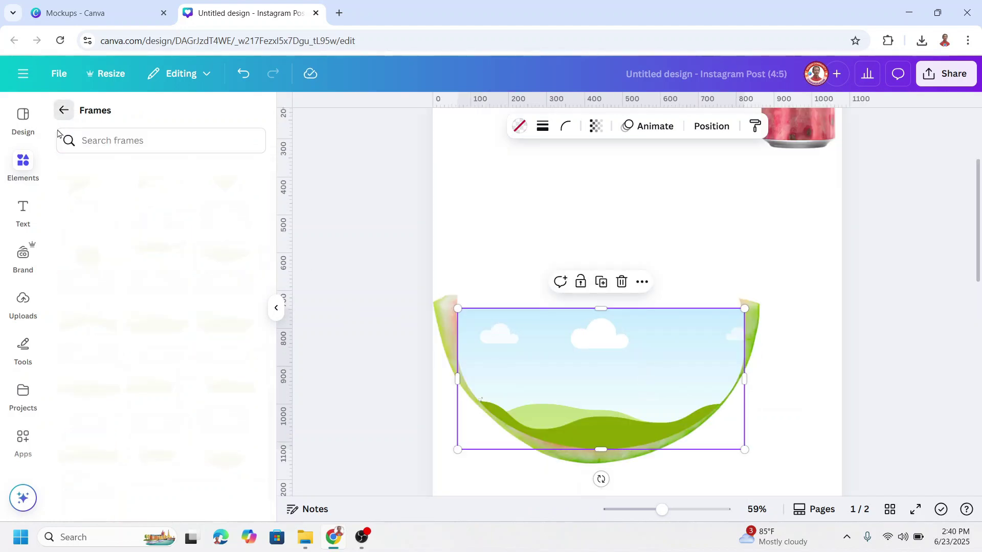
{"action": "left_click", "coordinate": [63, 111]}
- Search elements for 'water' and show only the video results
{"action": "left_click", "coordinate": [113, 114]}
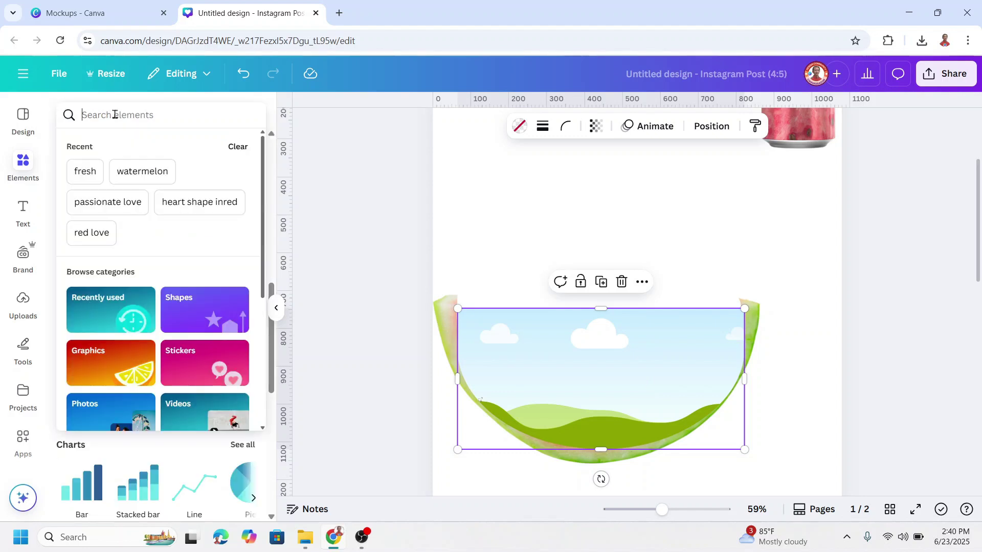
{"action": "type", "text": "water"}
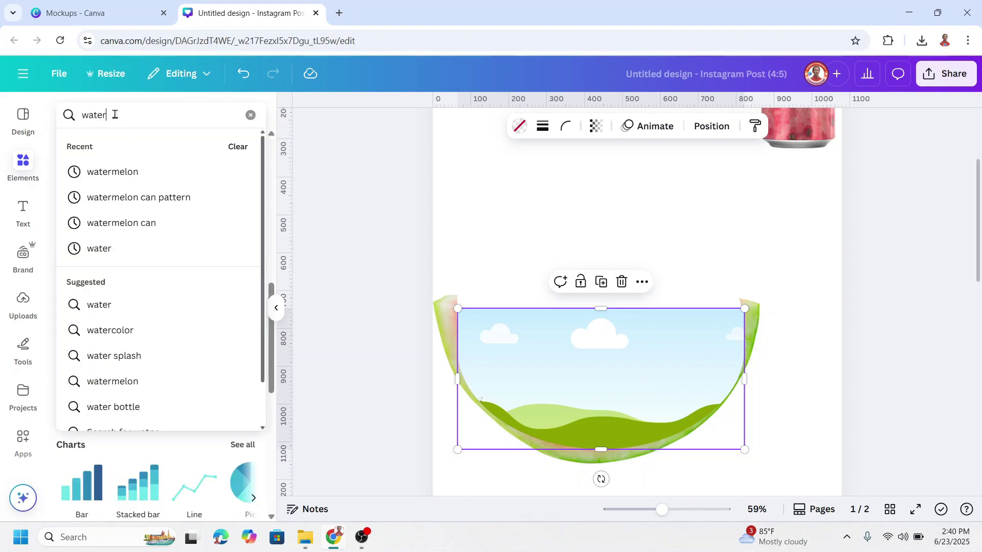
{"action": "key", "text": "Return"}
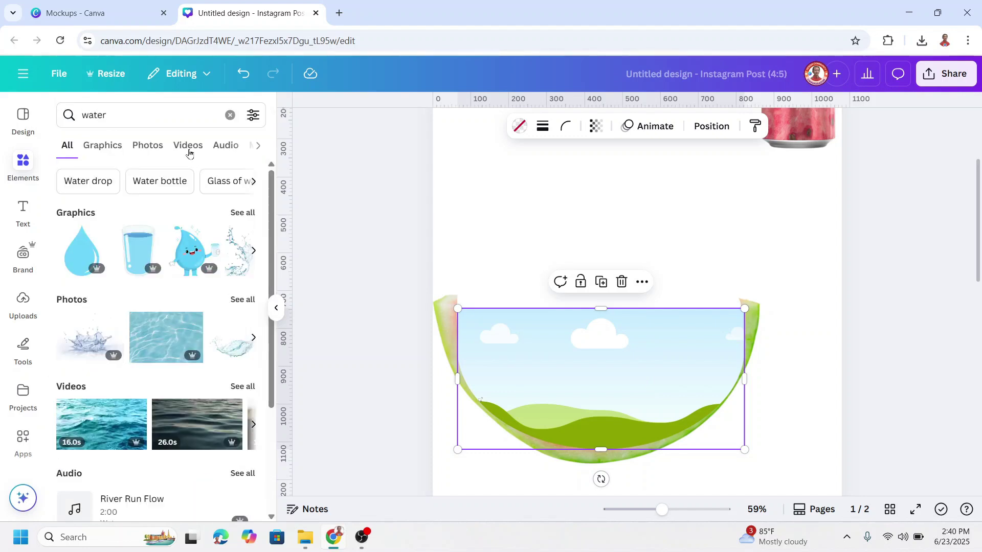
{"action": "left_click", "coordinate": [189, 148]}
{"action": "scroll", "coordinate": [225, 326], "scroll_direction": "down", "scroll_amount": 15}
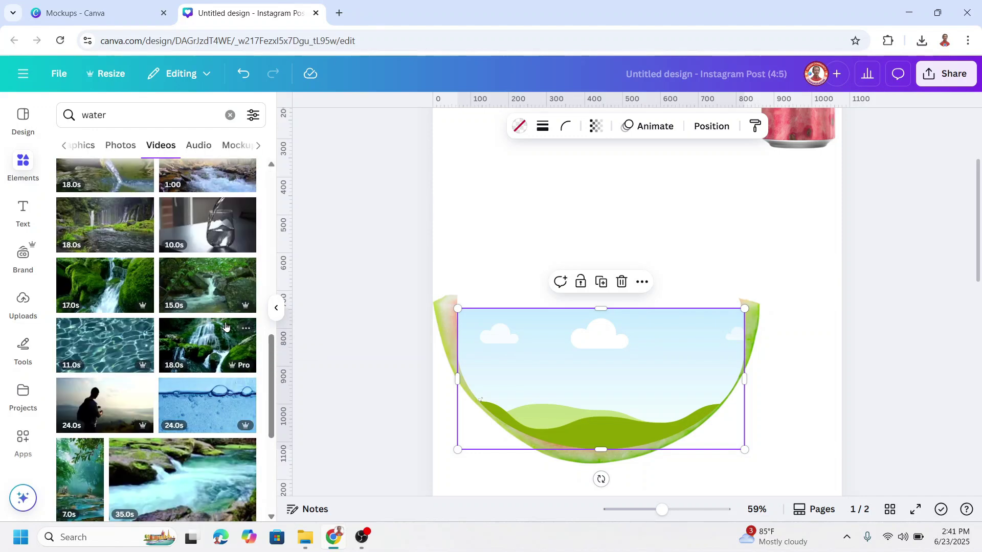
{"action": "scroll", "coordinate": [225, 326], "scroll_direction": "up", "scroll_amount": 3}
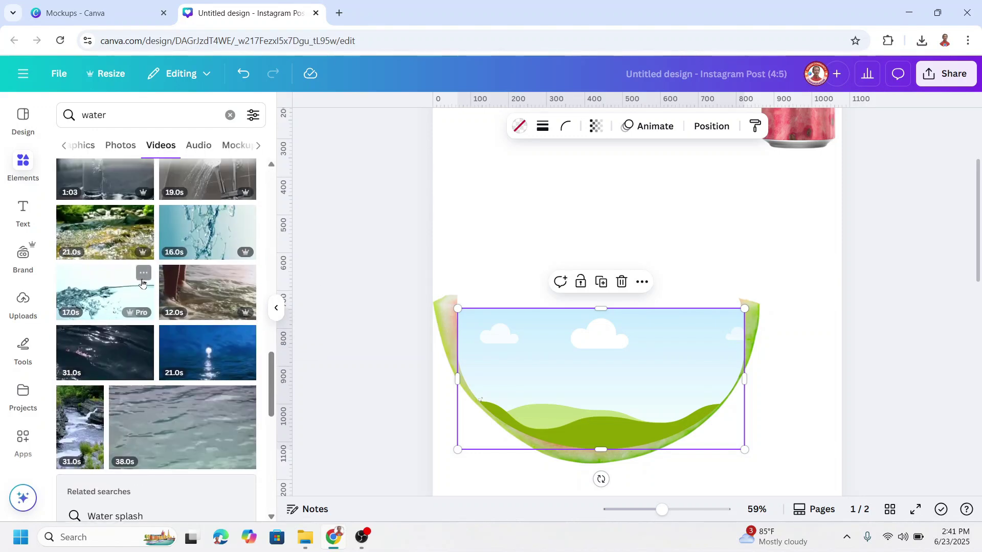
- Add the 17-second water video and trim it to an 8-second section later in the clip
{"action": "left_click", "coordinate": [105, 292]}
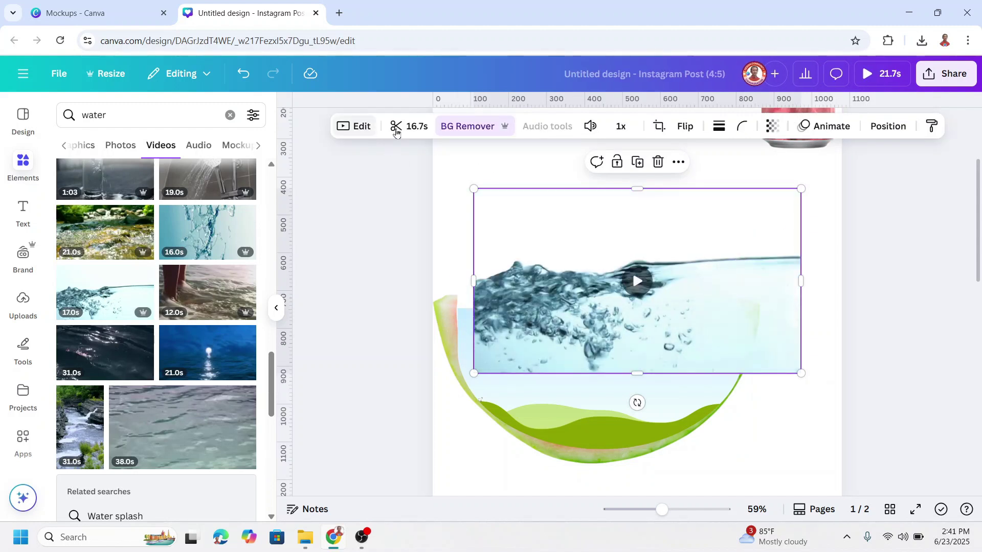
{"action": "left_click", "coordinate": [404, 127]}
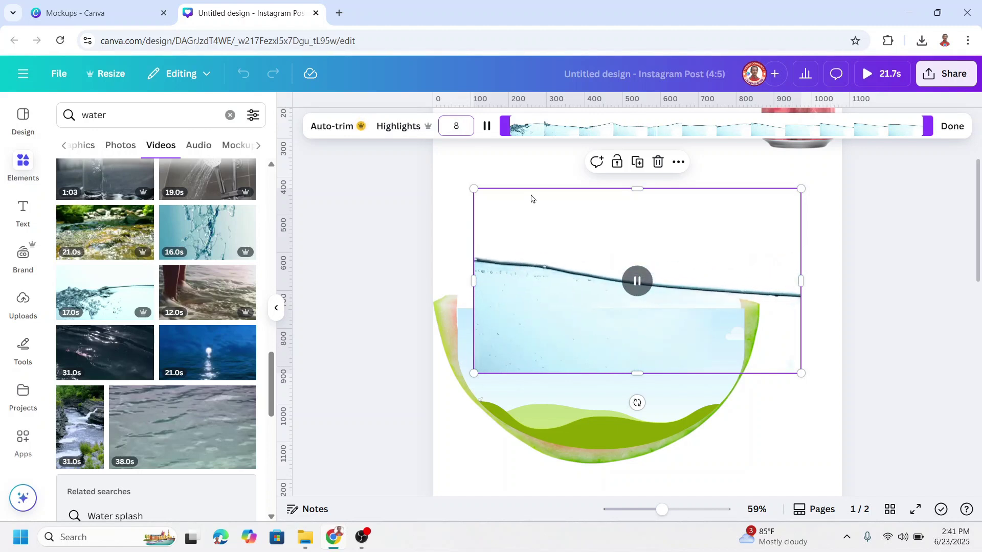
{"action": "key", "text": "Return"}
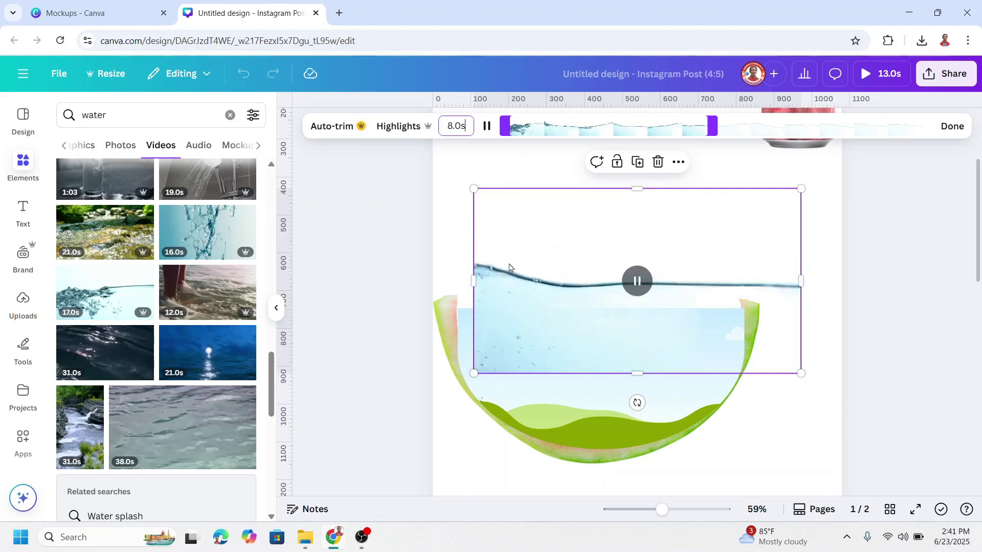
{"action": "left_click_drag", "start_coordinate": [596, 125], "coordinate": [701, 126]}
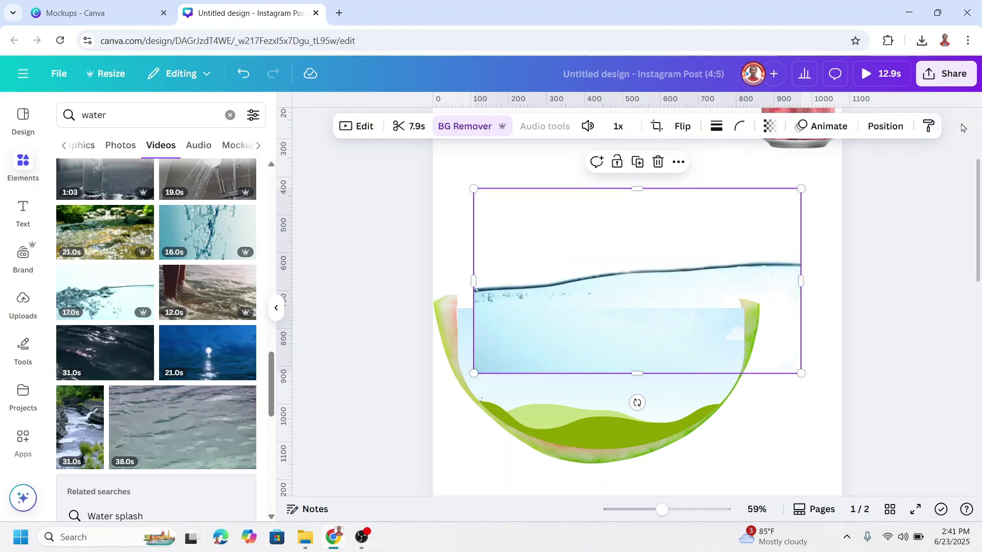
- Place the water video into the arch frame, enlarge it, and re-crop so the waterline nears the rim
{"action": "mouse_move", "coordinate": [696, 260]}
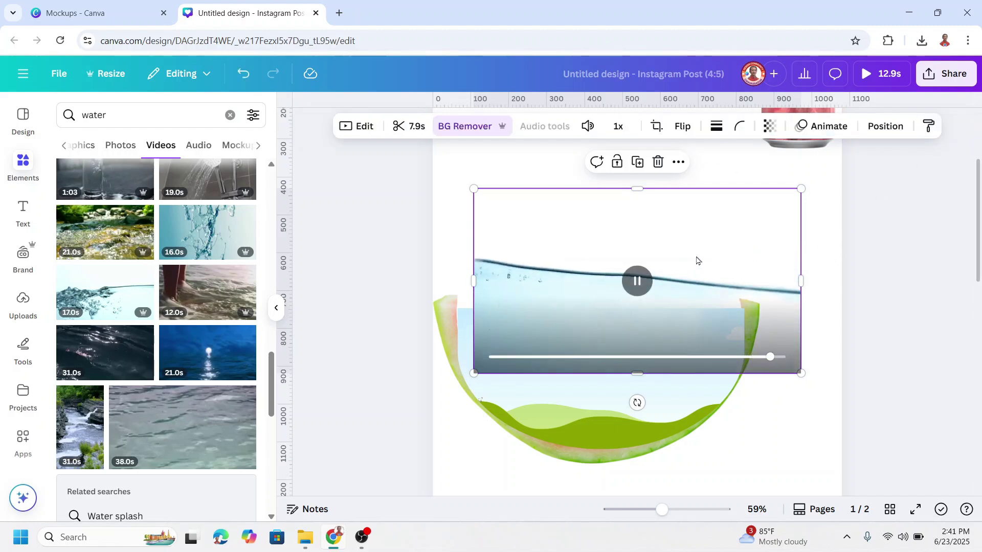
{"action": "left_click_drag", "start_coordinate": [713, 272], "coordinate": [657, 351]}
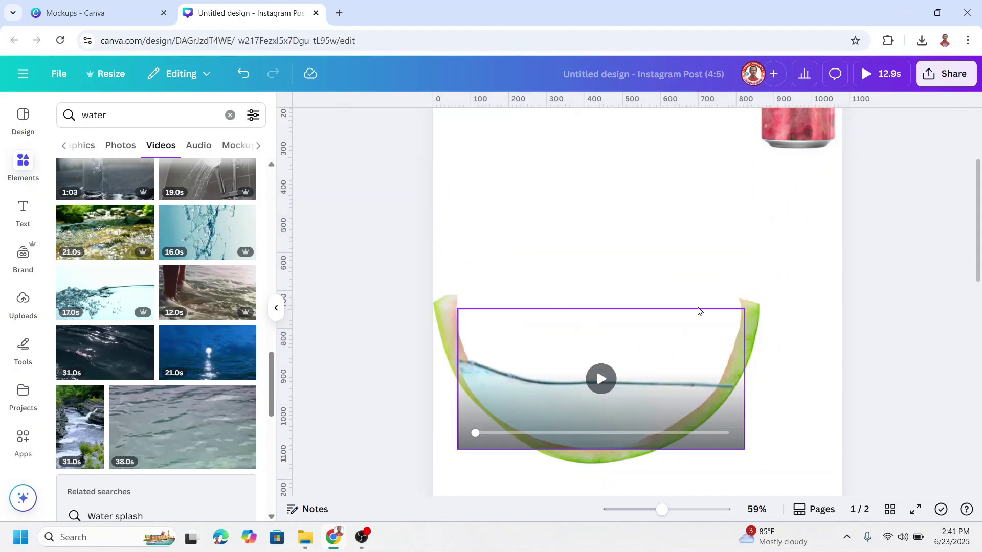
{"action": "left_click", "coordinate": [532, 360]}
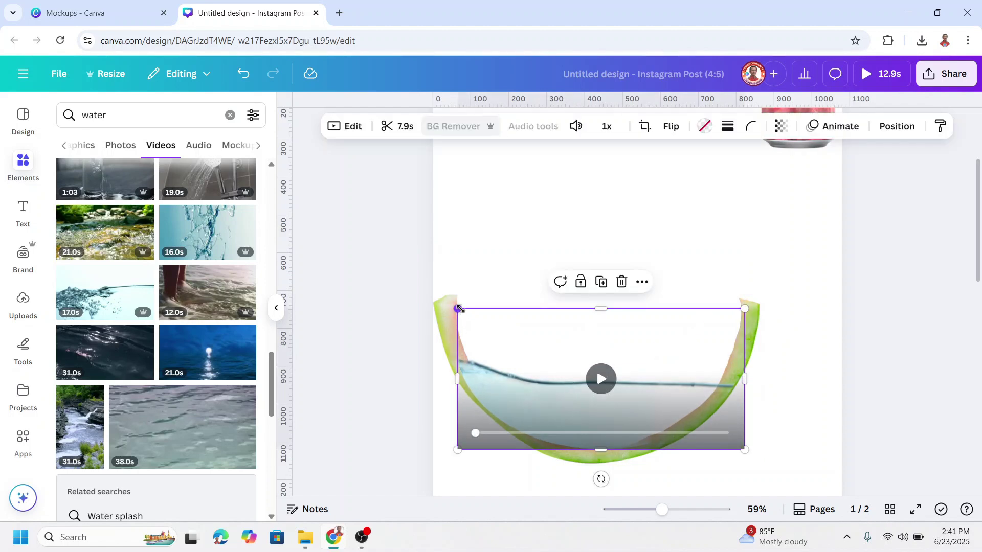
{"action": "left_click_drag", "start_coordinate": [458, 309], "coordinate": [458, 307]}
{"action": "left_click", "coordinate": [789, 357]}
{"action": "double_click", "coordinate": [647, 369]}
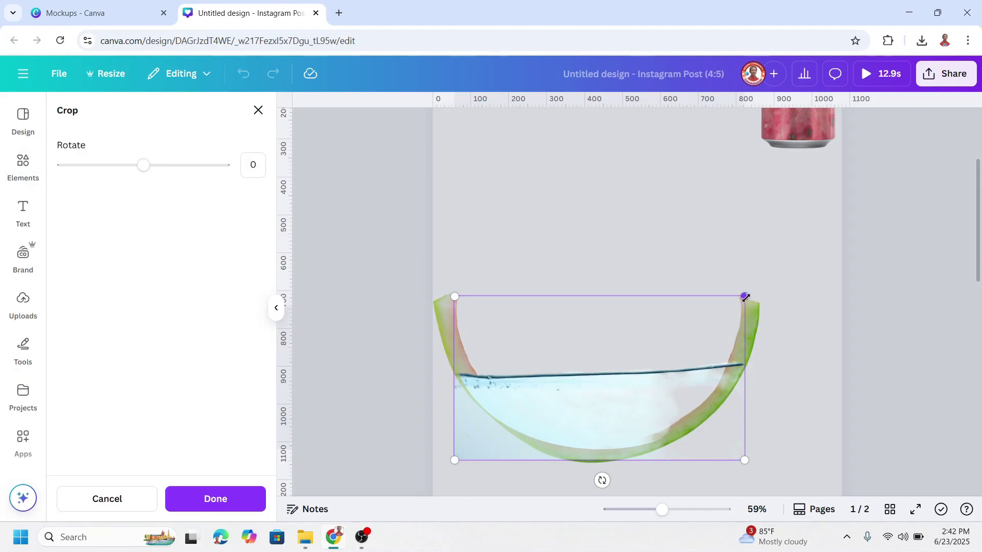
{"action": "left_click_drag", "start_coordinate": [746, 298], "coordinate": [786, 254]}
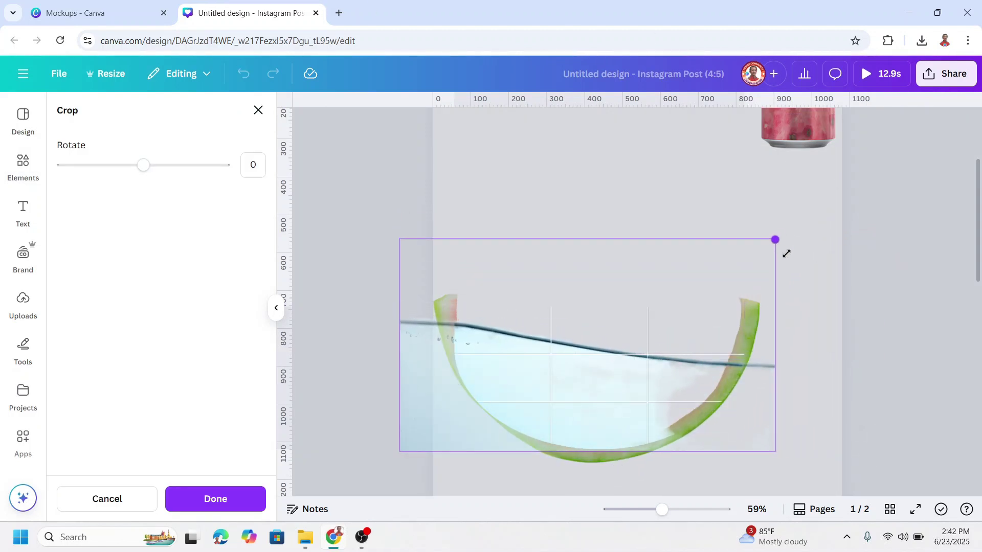
{"action": "left_click", "coordinate": [249, 499]}
{"action": "left_click", "coordinate": [599, 378]}
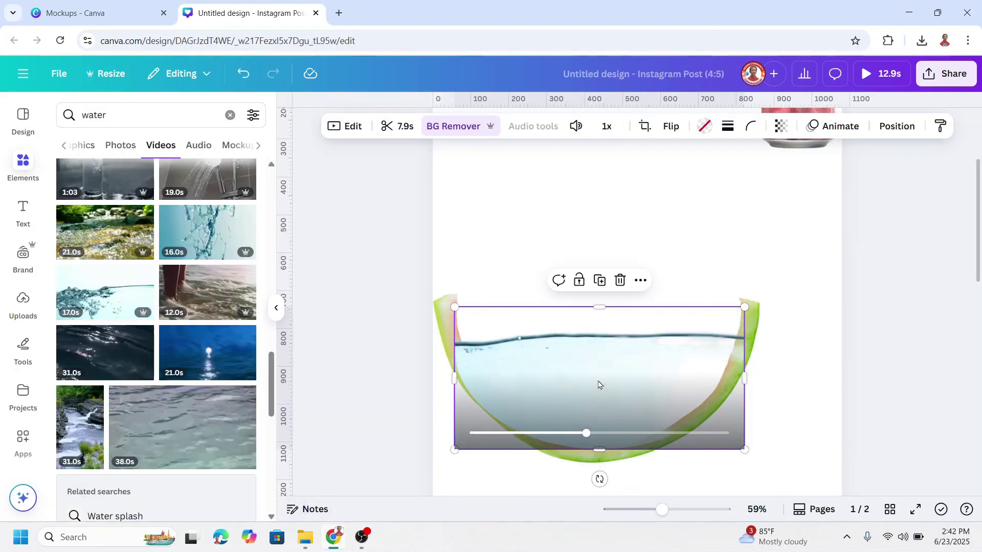
- Send the water video backward behind the watermelon rind
{"action": "left_click", "coordinate": [749, 249]}
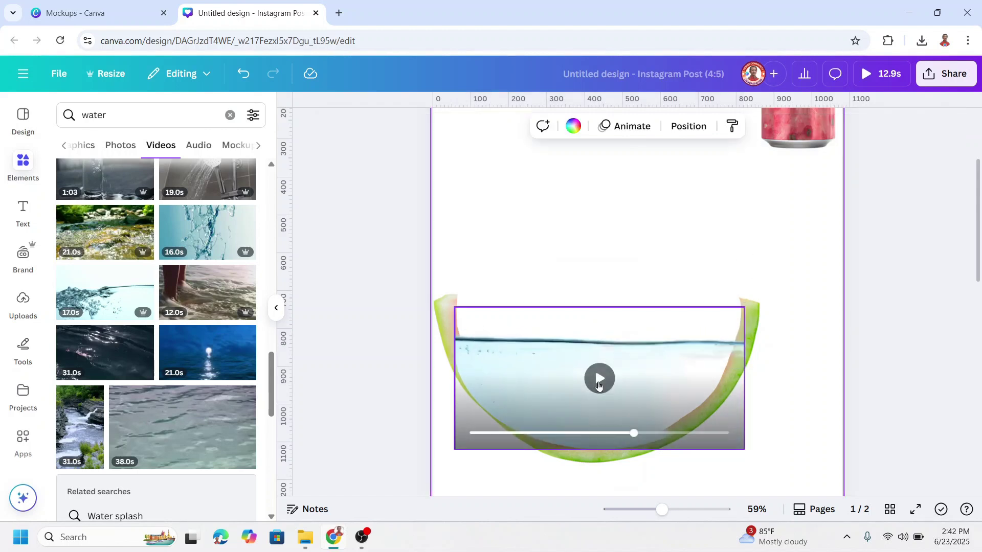
{"action": "right_click", "coordinate": [647, 370]}
{"action": "mouse_move", "coordinate": [706, 276]}
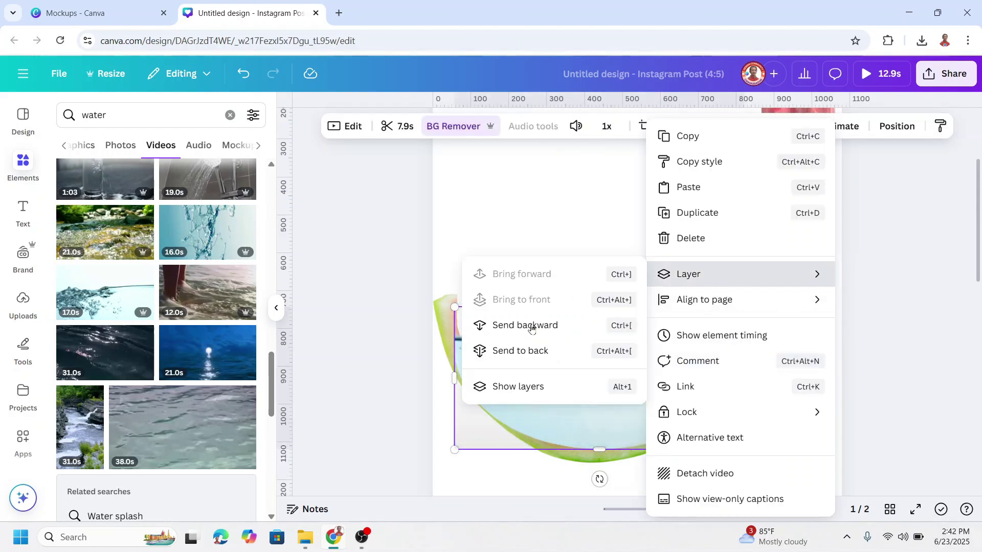
{"action": "left_click", "coordinate": [529, 328]}
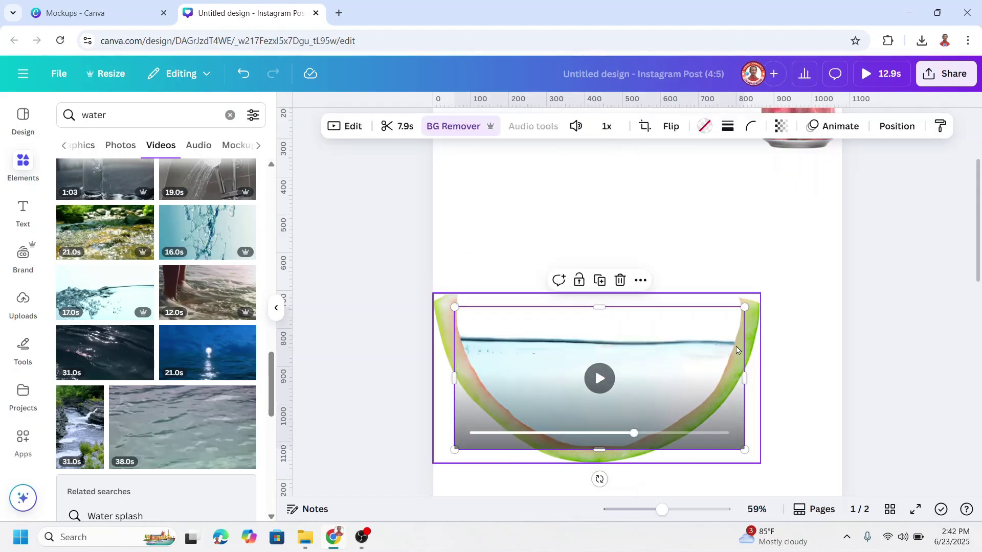
- Sink the 'fresh' can half into the water, bring it forward, and centre it in the bowl
{"action": "scroll", "coordinate": [742, 278], "scroll_direction": "up", "scroll_amount": 3}
{"action": "left_click", "coordinate": [820, 203]}
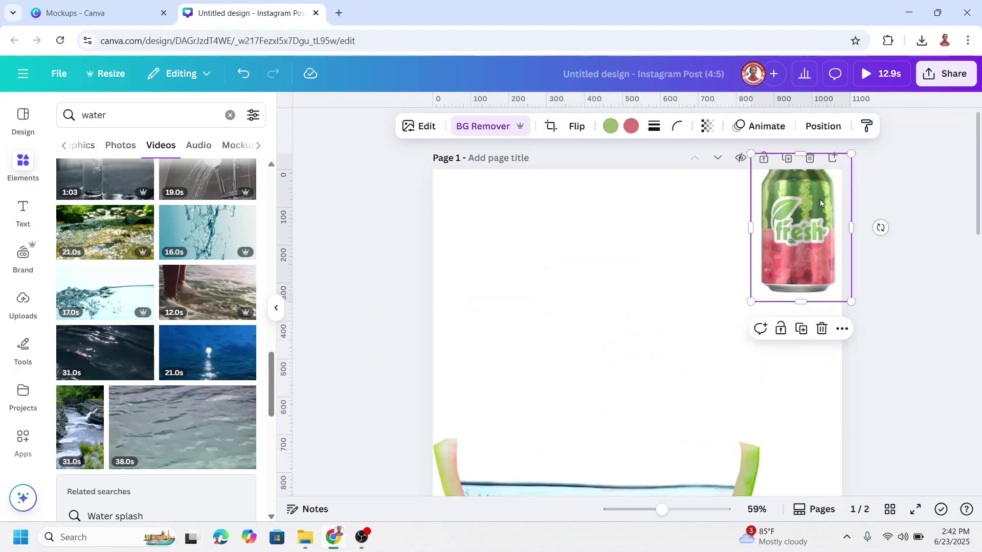
{"action": "left_click_drag", "start_coordinate": [820, 203], "coordinate": [643, 355]}
{"action": "scroll", "coordinate": [716, 279], "scroll_direction": "down", "scroll_amount": 3}
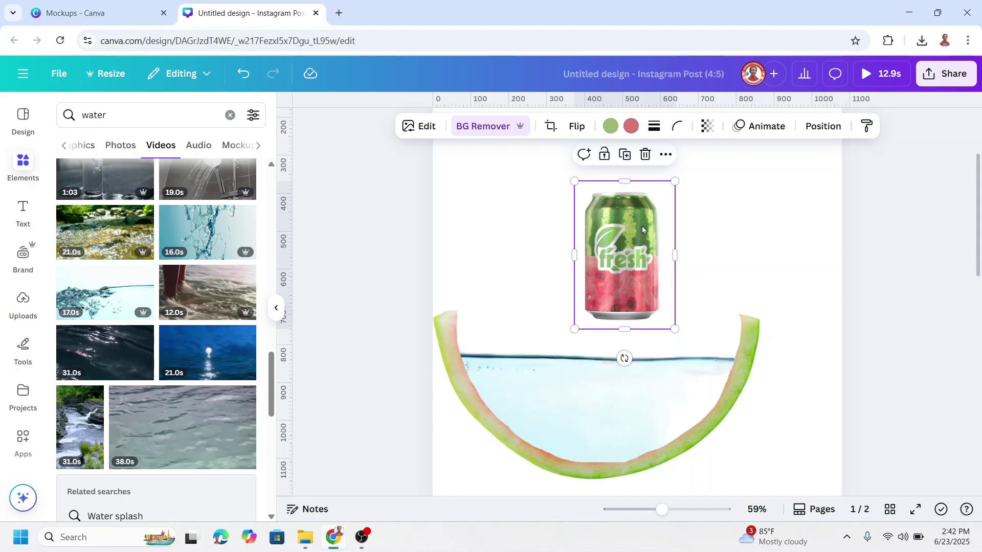
{"action": "left_click_drag", "start_coordinate": [642, 226], "coordinate": [610, 352]}
{"action": "right_click", "coordinate": [610, 352]}
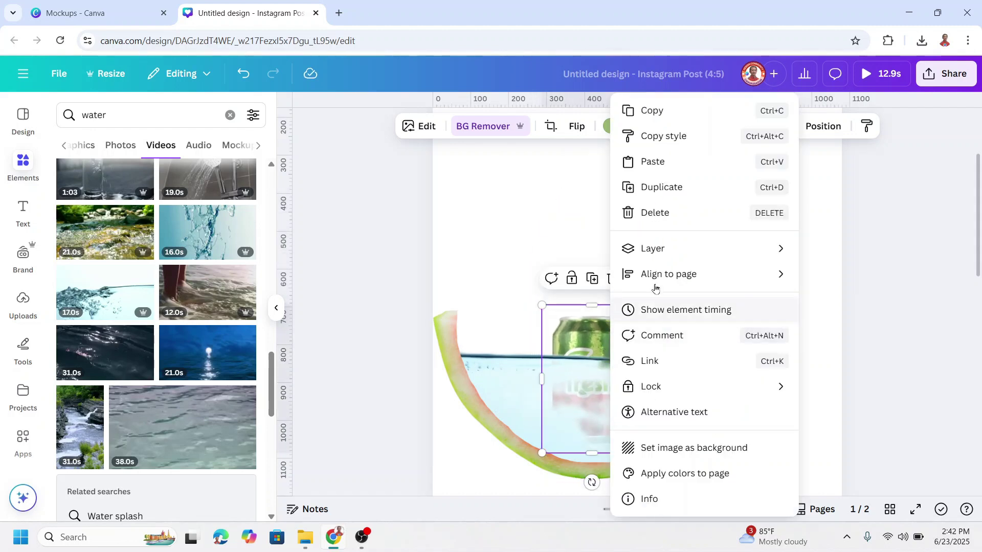
{"action": "mouse_move", "coordinate": [657, 249]}
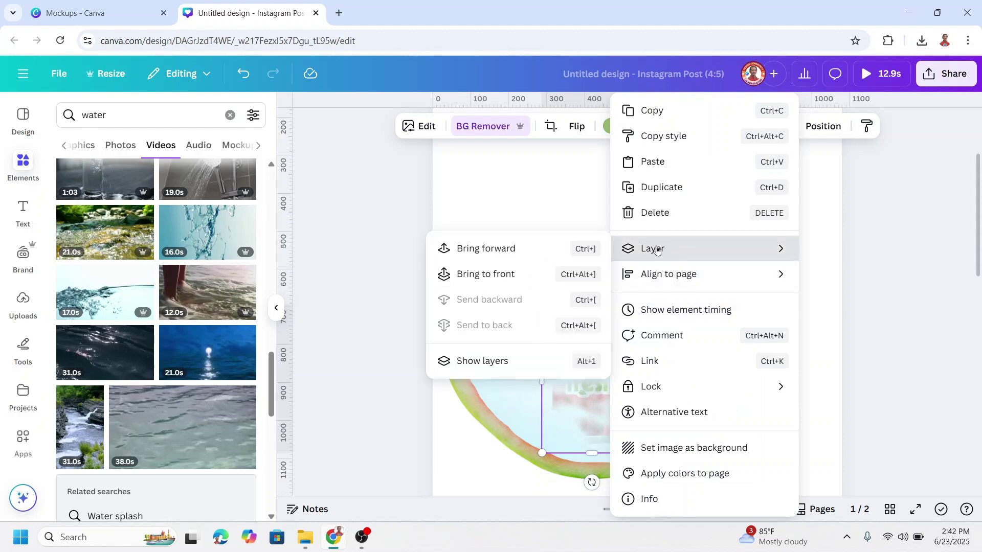
{"action": "left_click", "coordinate": [510, 249]}
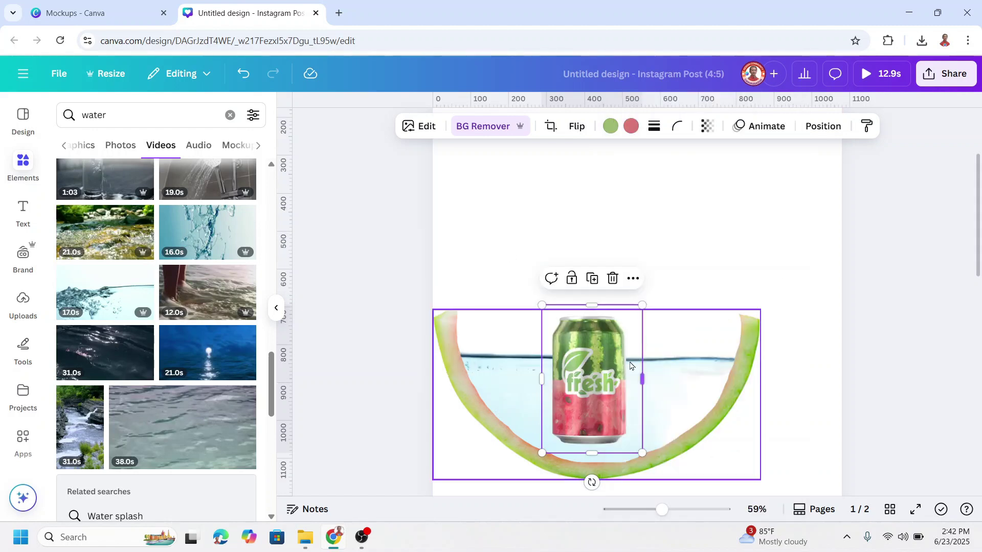
{"action": "left_click_drag", "start_coordinate": [622, 379], "coordinate": [620, 377]}
- Apply the Wiggle add-on animation to the 'fresh' can with reduced intensity
{"action": "left_click", "coordinate": [760, 126]}
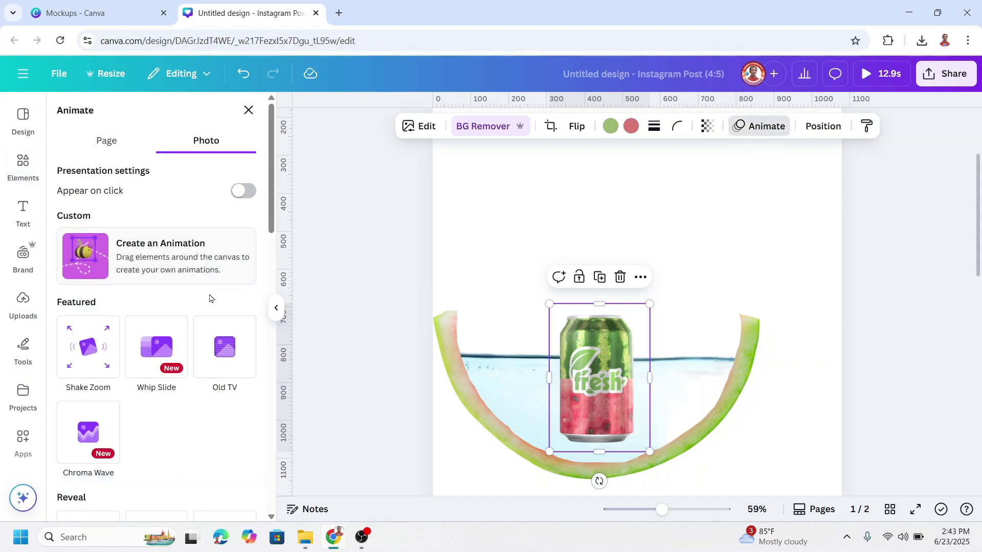
{"action": "scroll", "coordinate": [190, 352], "scroll_direction": "down", "scroll_amount": 15}
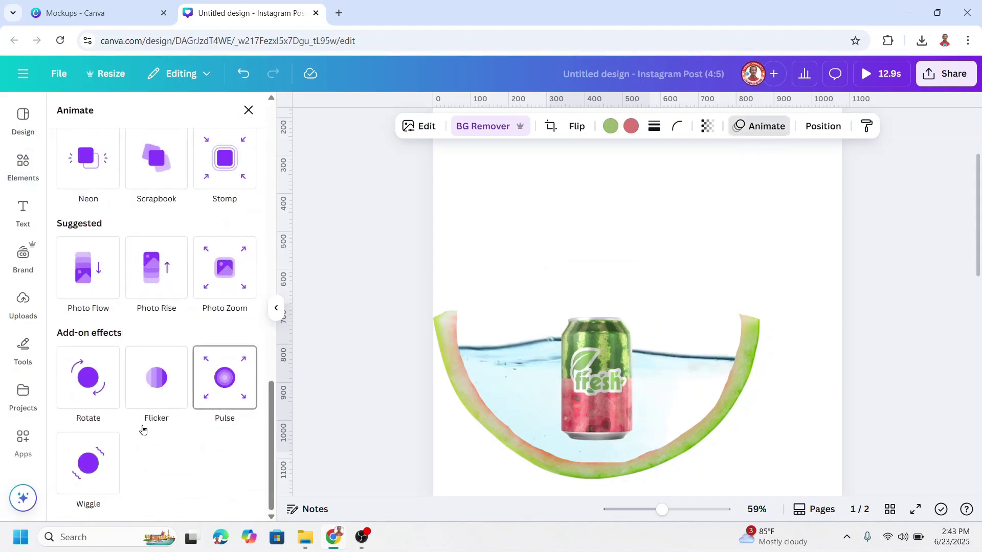
{"action": "left_click", "coordinate": [91, 466]}
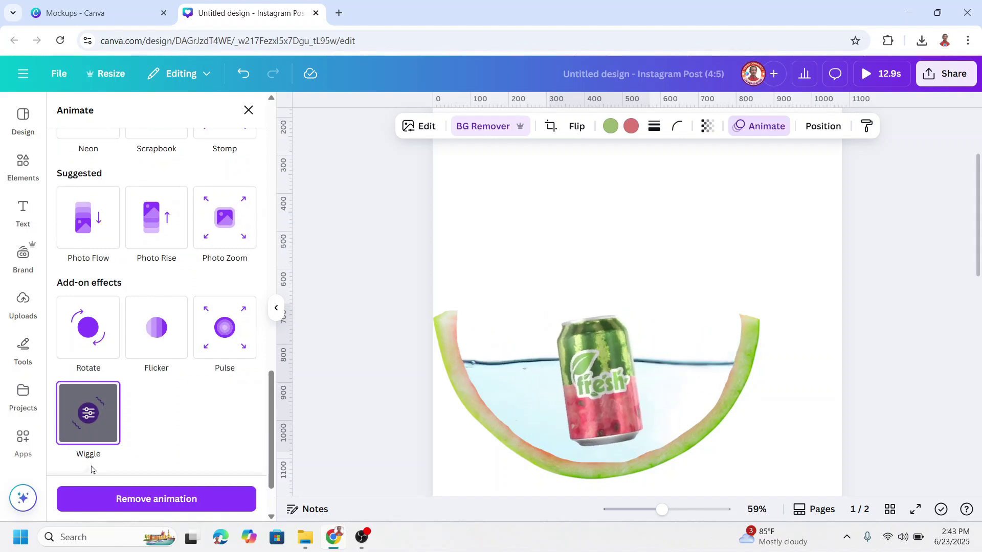
{"action": "left_click", "coordinate": [91, 466]}
{"action": "left_click", "coordinate": [118, 432]}
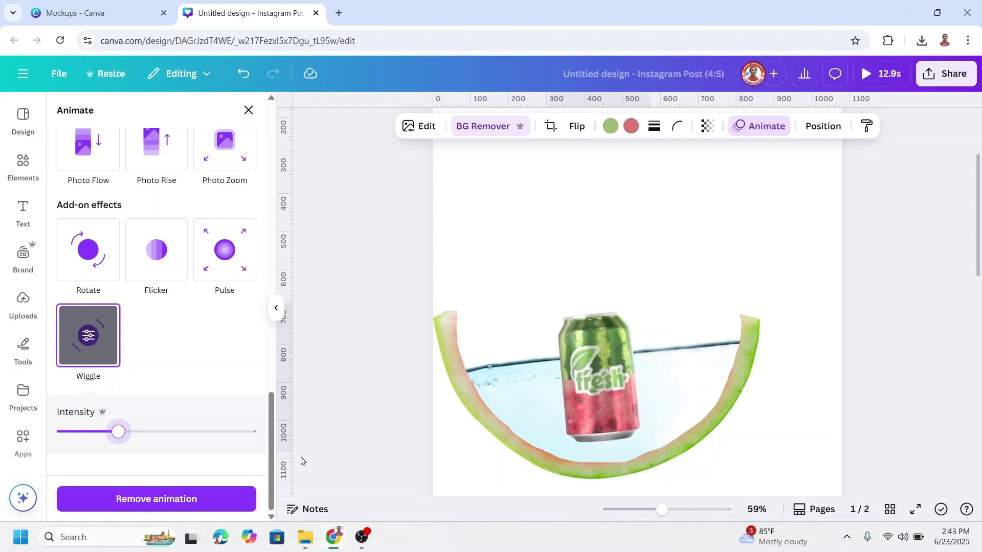
{"action": "left_click", "coordinate": [791, 271]}
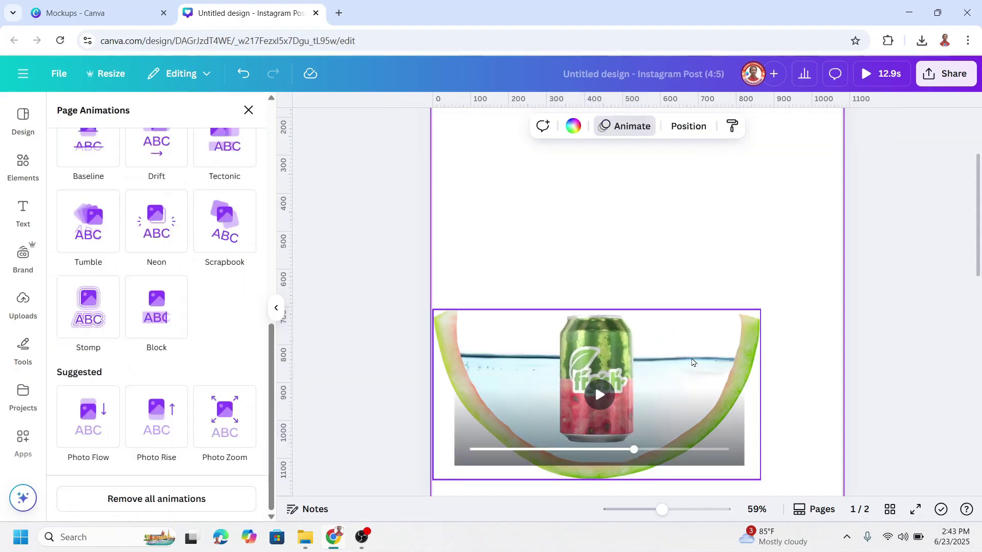
{"action": "left_click", "coordinate": [698, 358]}
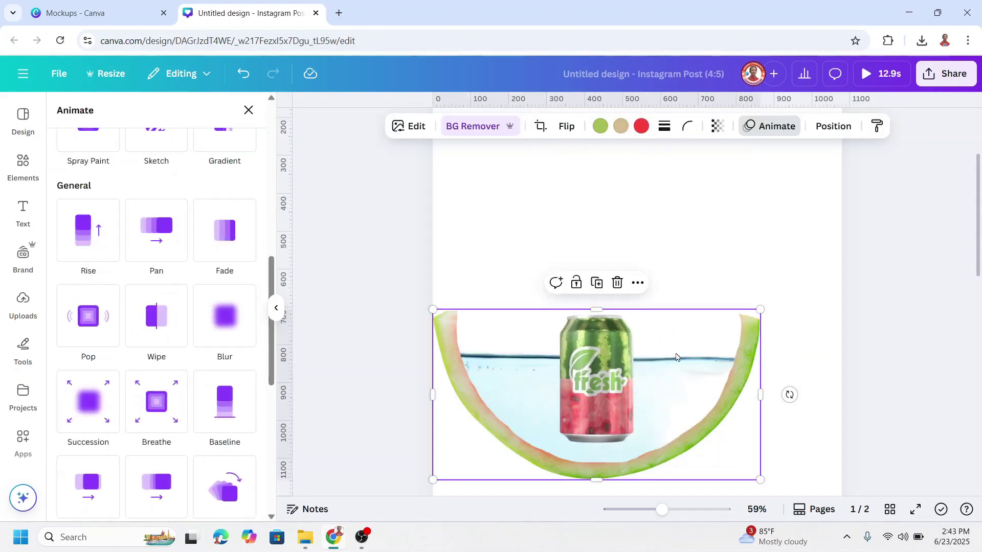
- Duplicate the water video layer from the Layers list, nudging the copy into place
{"action": "left_click", "coordinate": [834, 126]}
{"action": "left_click", "coordinate": [213, 142]}
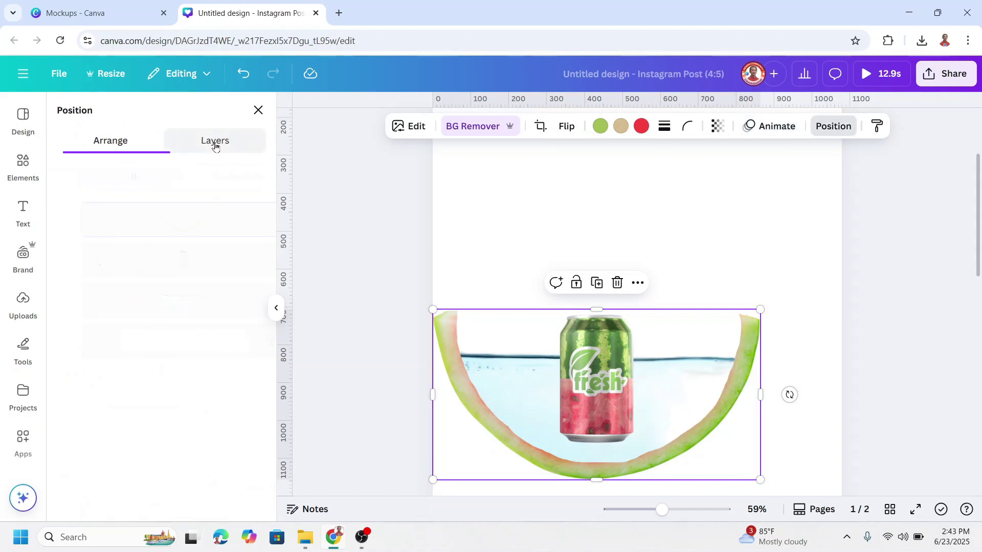
{"action": "left_click", "coordinate": [180, 305]}
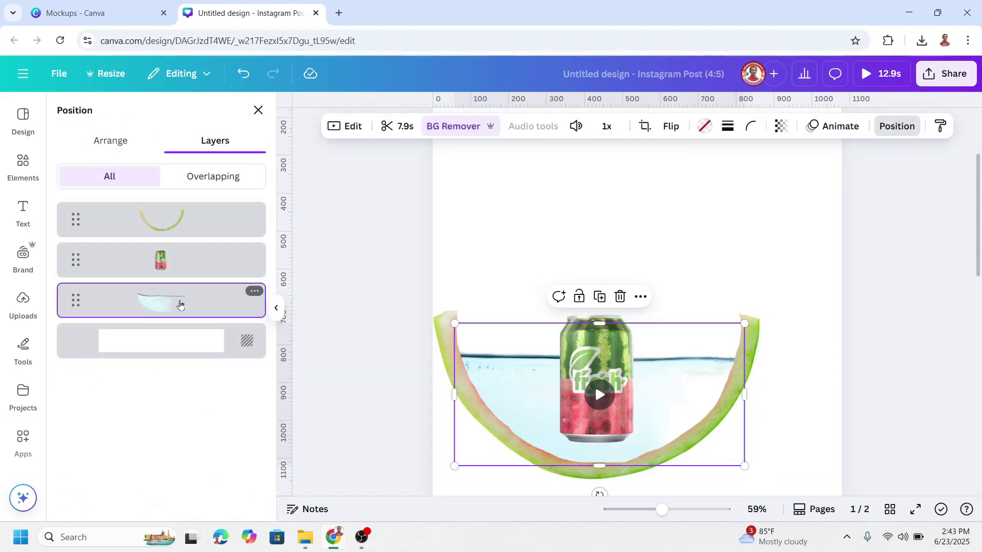
{"action": "right_click", "coordinate": [180, 306]}
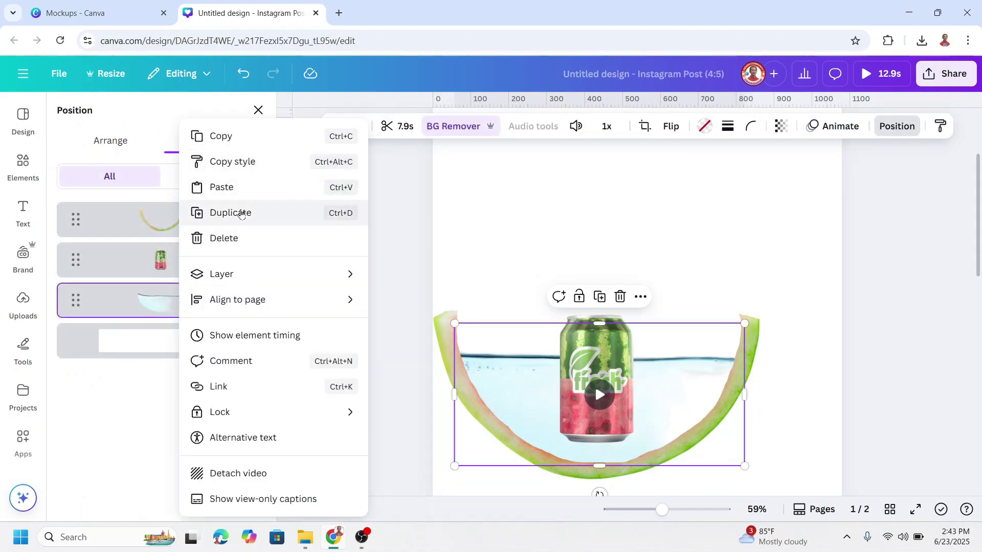
{"action": "left_click", "coordinate": [241, 212]}
{"action": "left_click_drag", "start_coordinate": [639, 424], "coordinate": [620, 418]}
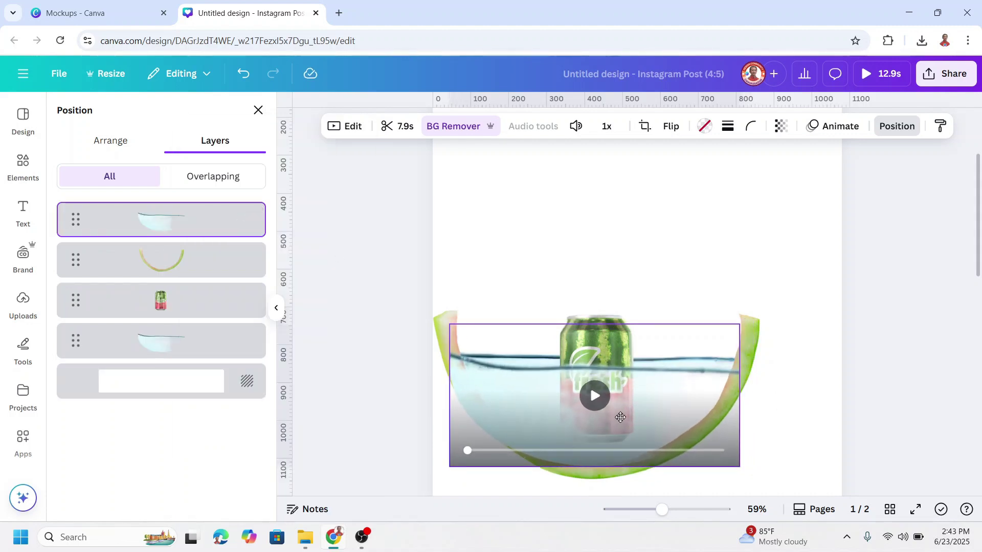
{"action": "left_click_drag", "start_coordinate": [622, 422], "coordinate": [622, 421]}
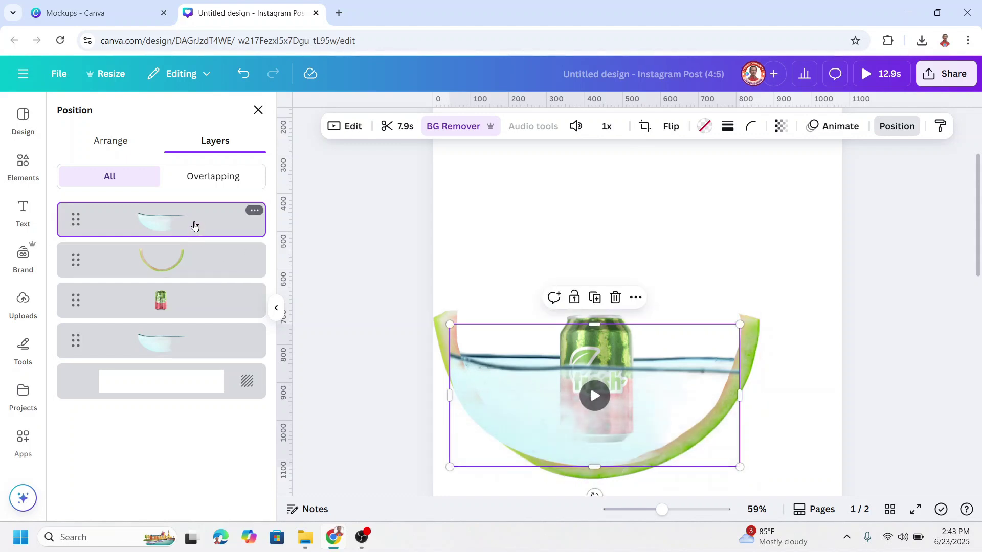
- Align both water layers to center and middle so the copy overlays the original
{"action": "left_click", "coordinate": [151, 346], "text": "shift"}
{"action": "right_click", "coordinate": [186, 345]}
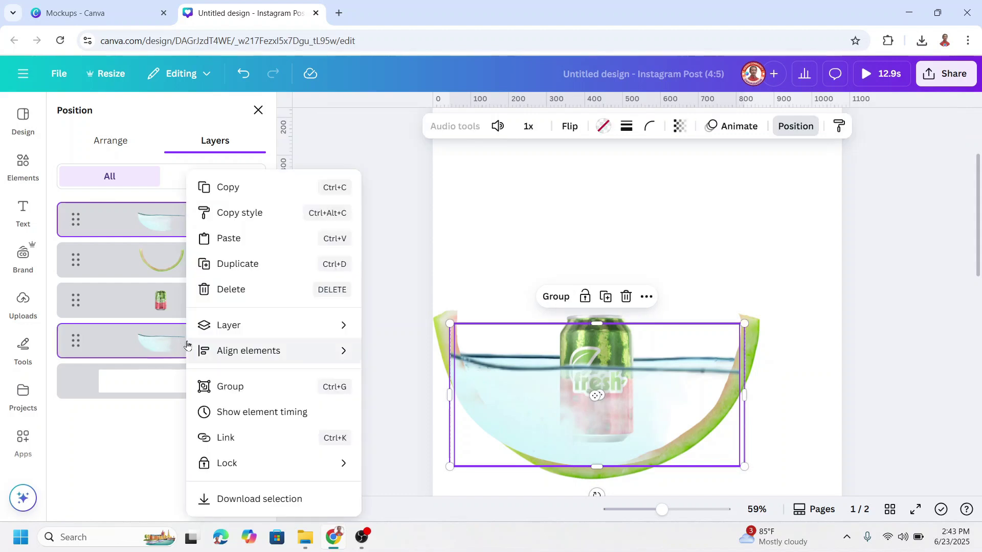
{"action": "mouse_move", "coordinate": [325, 355]}
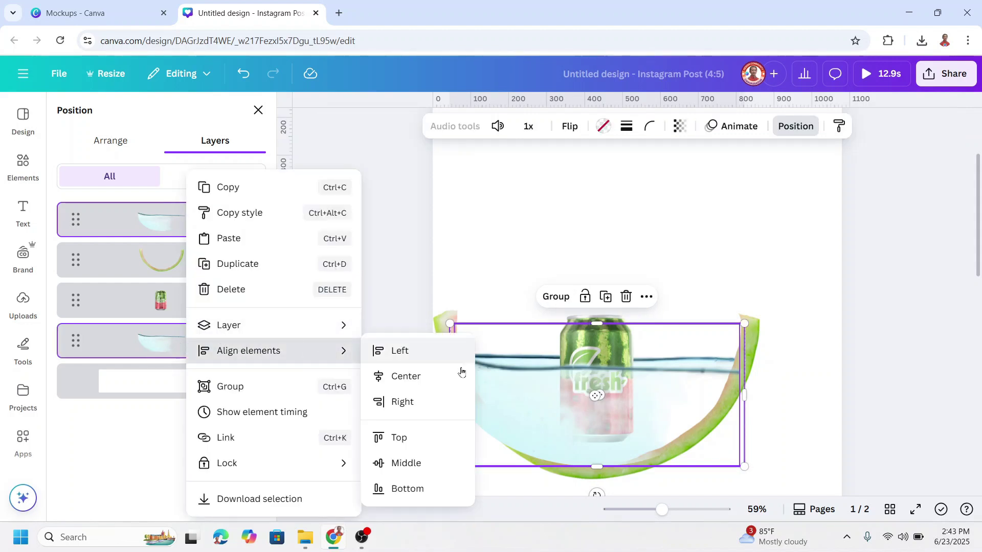
{"action": "left_click", "coordinate": [445, 377]}
{"action": "right_click", "coordinate": [192, 343]}
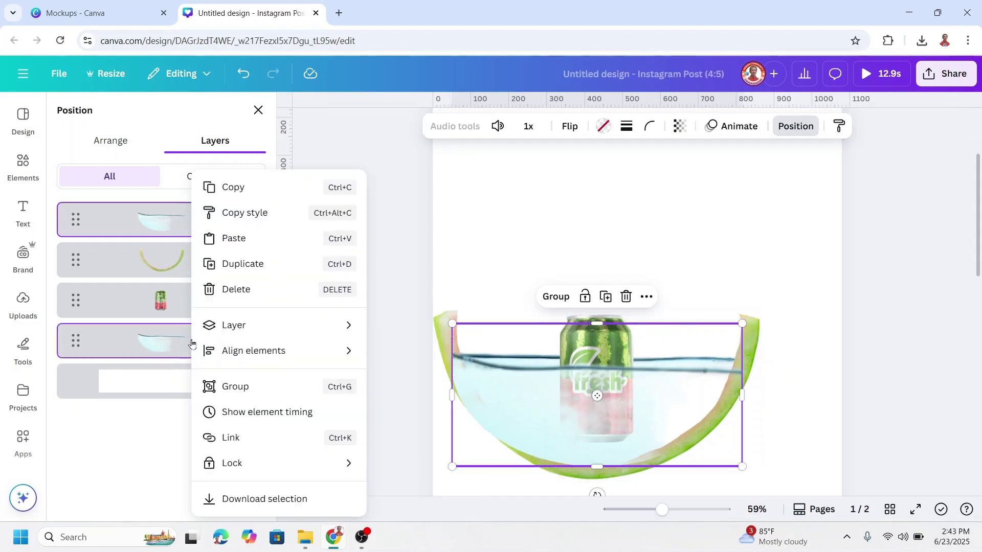
{"action": "mouse_move", "coordinate": [235, 346]}
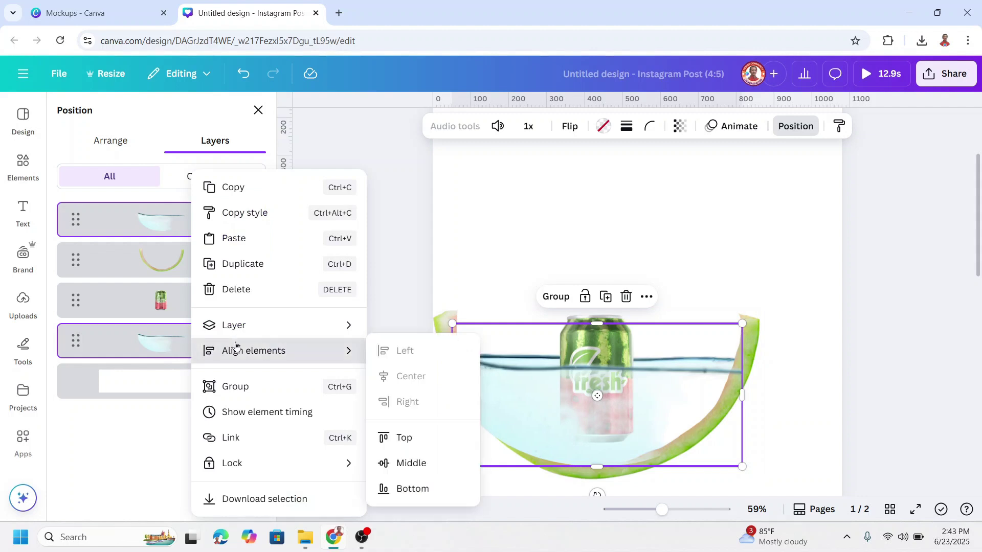
{"action": "left_click", "coordinate": [424, 465]}
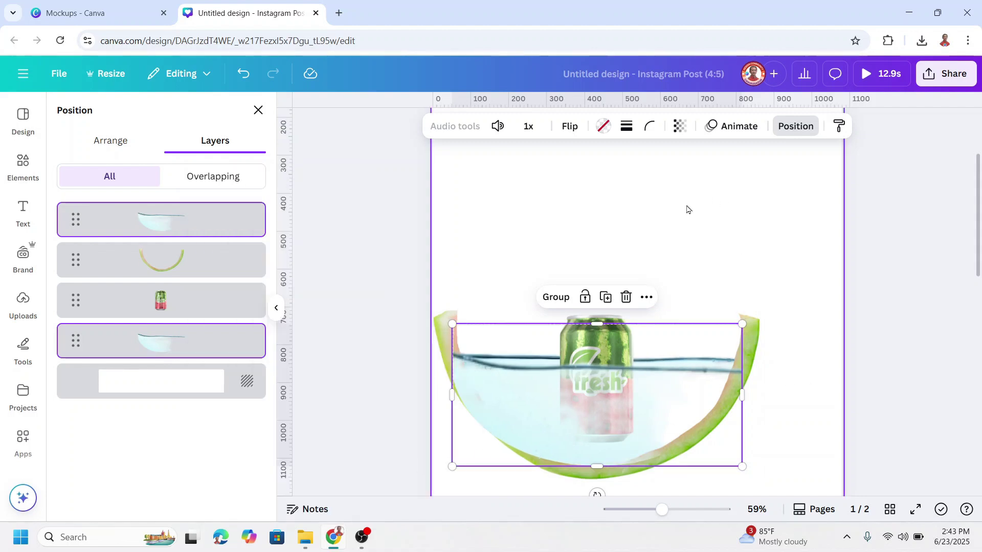
- Fade the top water copy to transparency 29, move it below the rind layer, and preview
{"action": "left_click", "coordinate": [186, 220]}
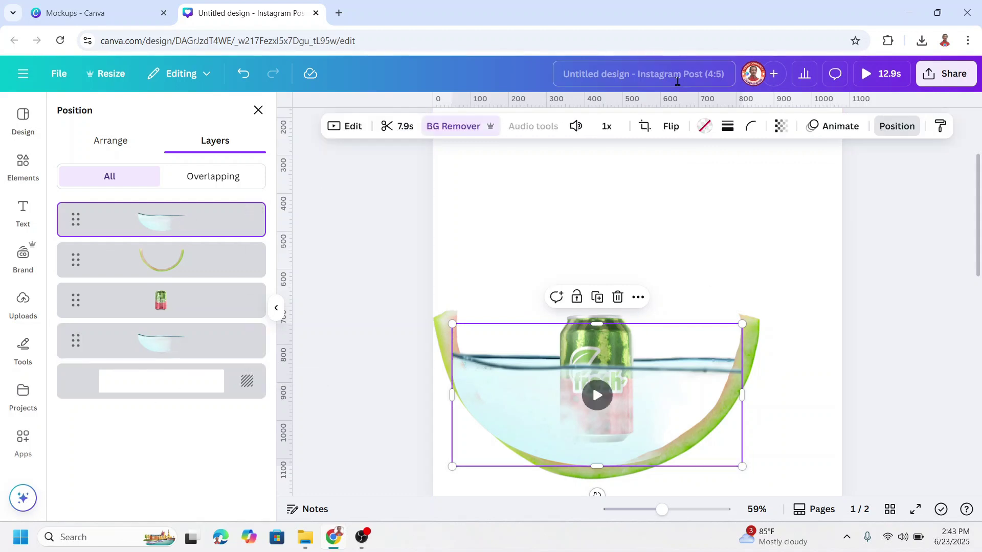
{"action": "left_click", "coordinate": [779, 129]}
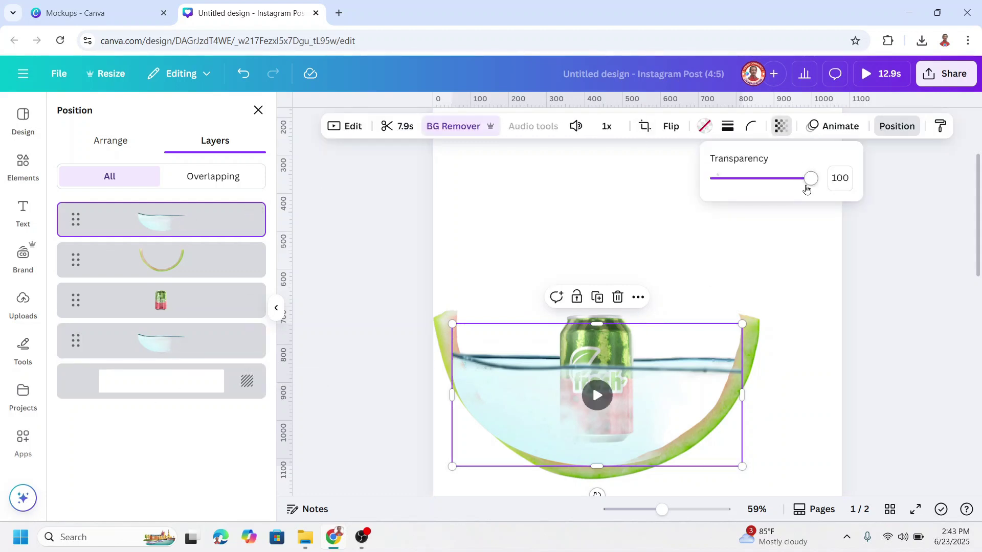
{"action": "left_click_drag", "start_coordinate": [807, 189], "coordinate": [759, 191]}
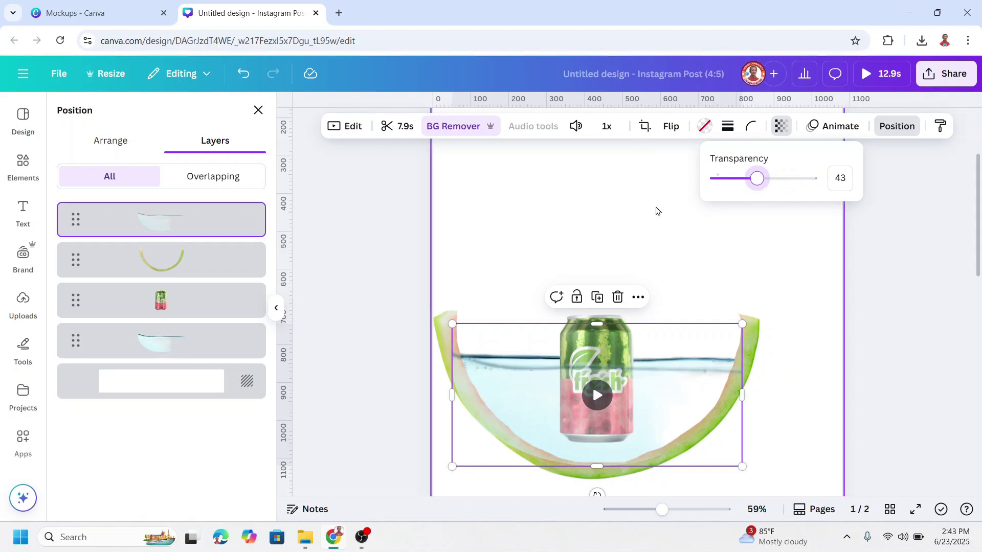
{"action": "left_click_drag", "start_coordinate": [759, 186], "coordinate": [749, 188]}
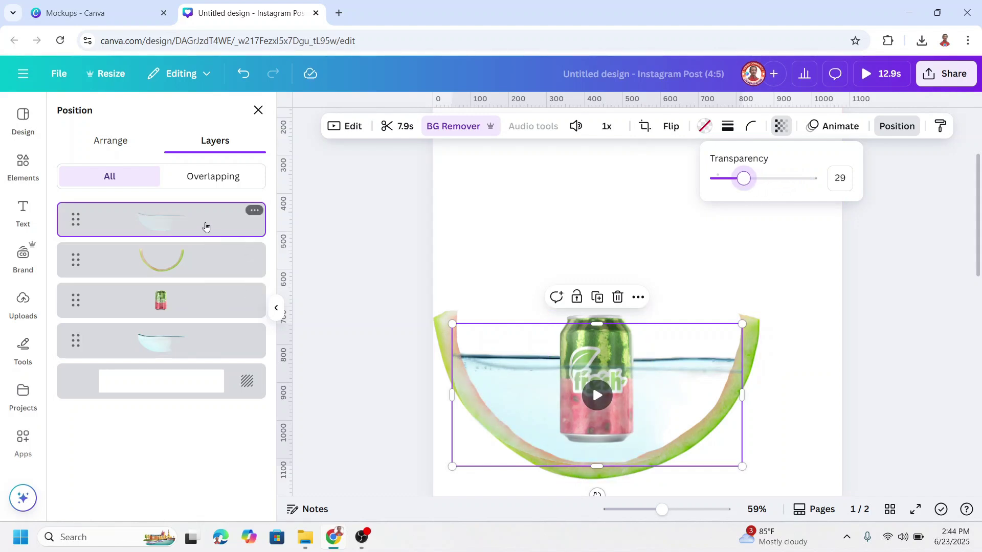
{"action": "left_click_drag", "start_coordinate": [204, 224], "coordinate": [202, 291]}
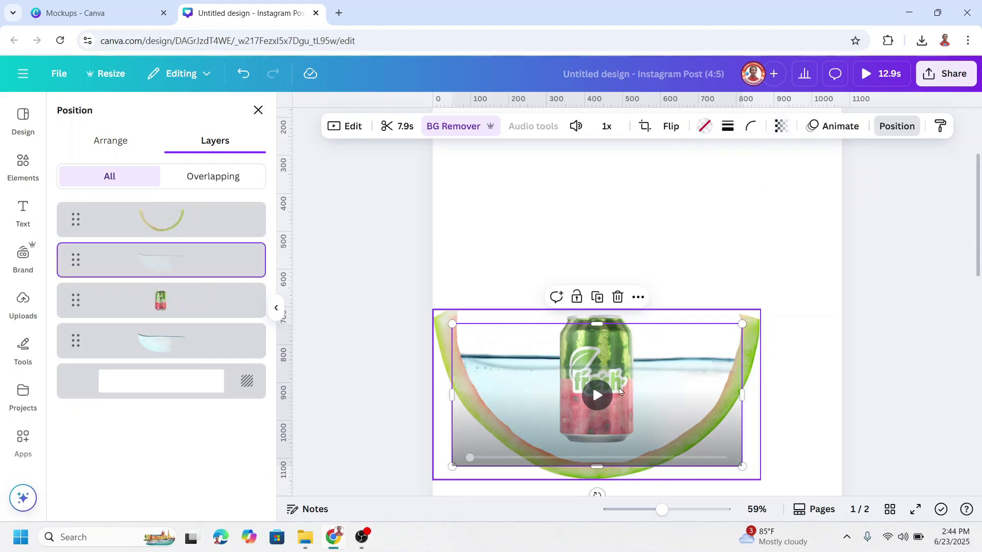
{"action": "left_click", "coordinate": [867, 74]}
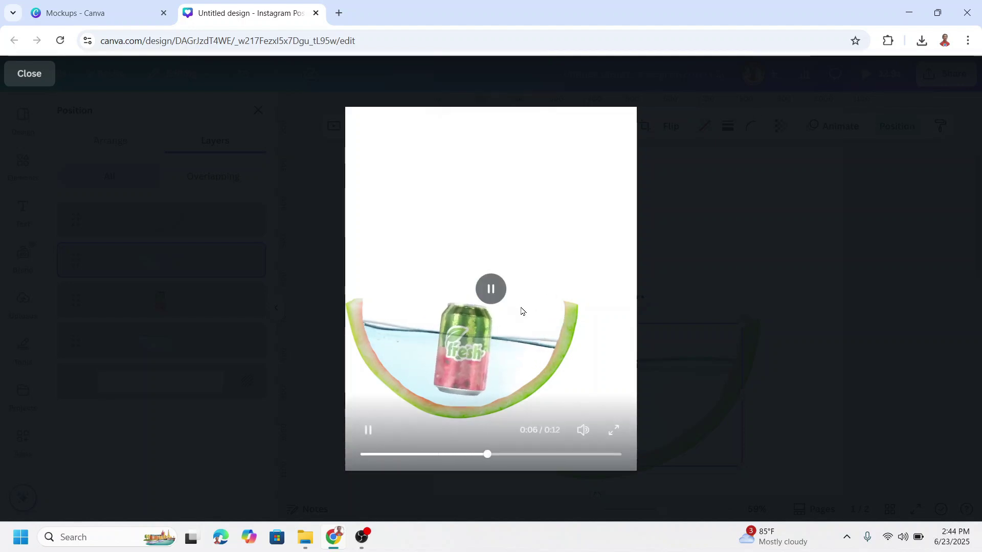
{"action": "left_click", "coordinate": [25, 74]}
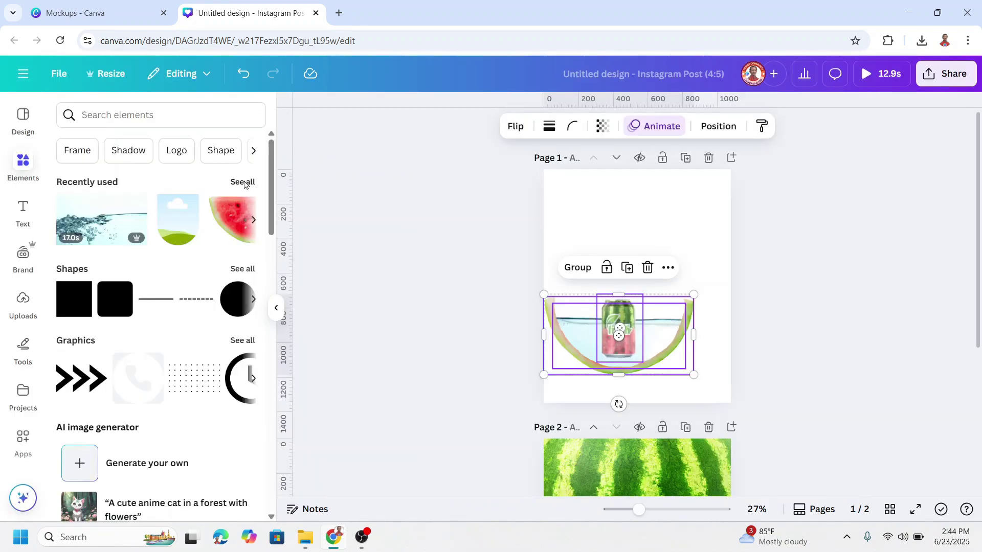
- Add a smaller whole watermelon past the right page edge and send it behind the bowl
{"action": "left_click", "coordinate": [243, 184]}
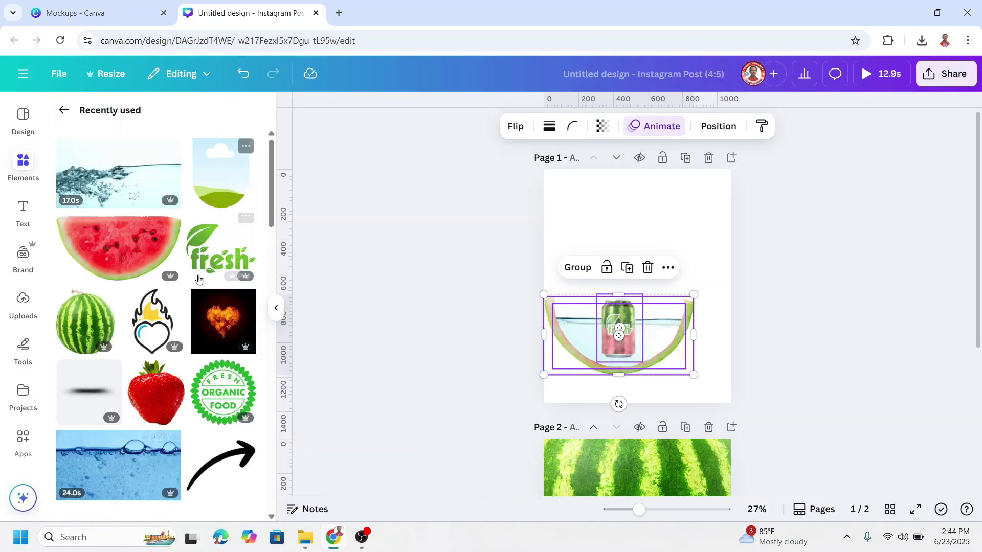
{"action": "left_click", "coordinate": [96, 325]}
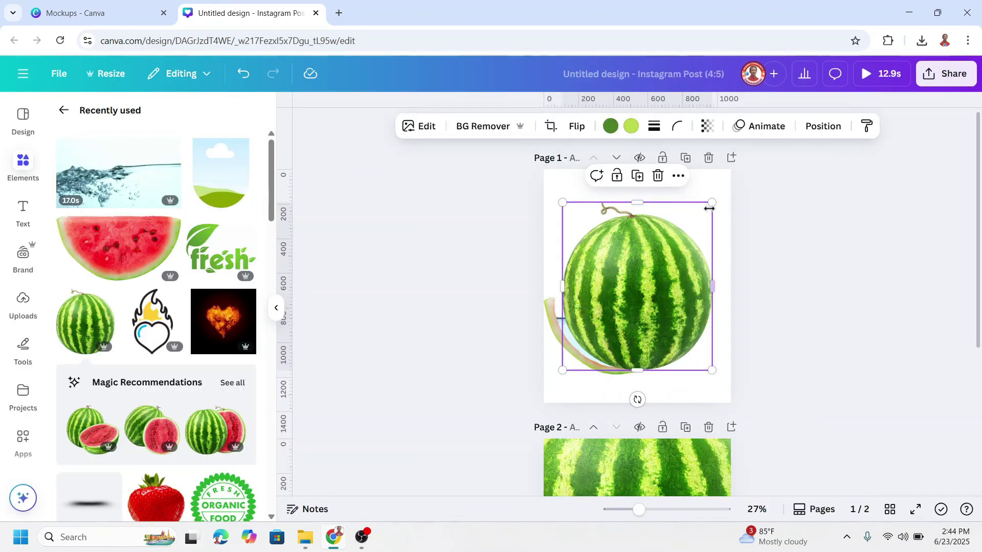
{"action": "left_click_drag", "start_coordinate": [705, 215], "coordinate": [692, 226]}
{"action": "left_click_drag", "start_coordinate": [612, 319], "coordinate": [735, 314]}
{"action": "right_click", "coordinate": [712, 288]}
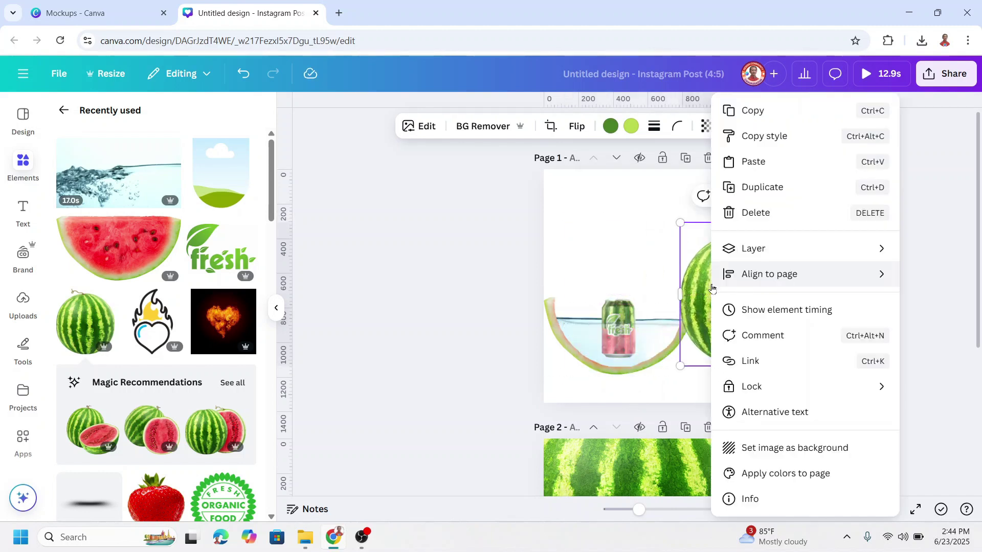
{"action": "mouse_move", "coordinate": [771, 248]}
{"action": "left_click", "coordinate": [588, 337]}
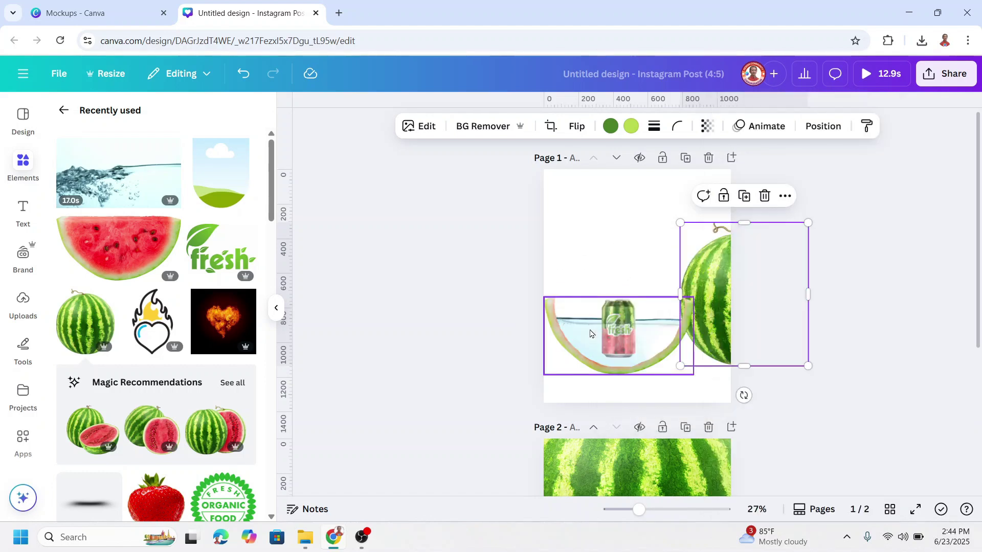
{"action": "key", "text": "Escape"}
{"action": "left_click", "coordinate": [63, 110]}
- Add a black gradient 'shadow' graphic beneath the bowl with transparency 69
{"action": "left_click", "coordinate": [126, 112]}
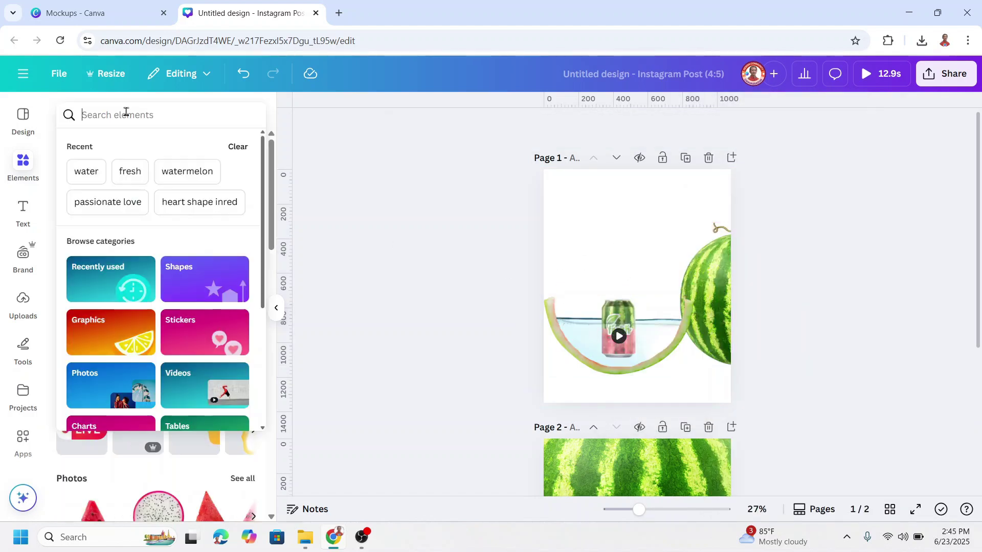
{"action": "type", "text": "shadow"}
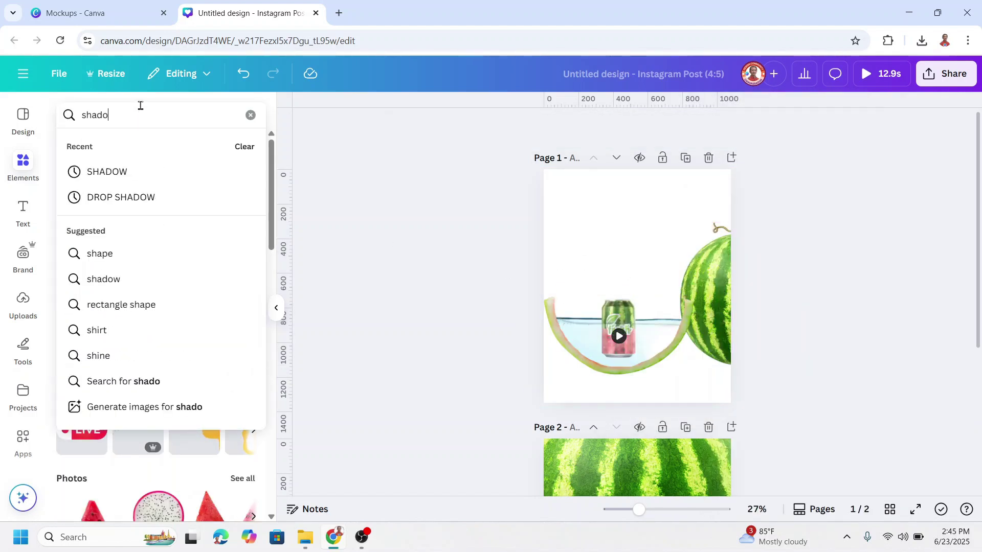
{"action": "key", "text": "Return"}
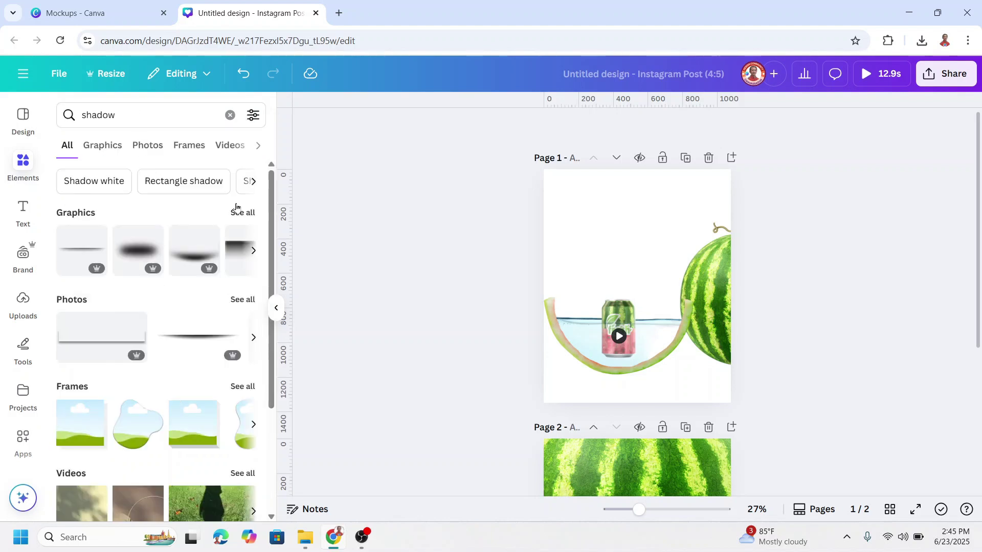
{"action": "left_click", "coordinate": [239, 211]}
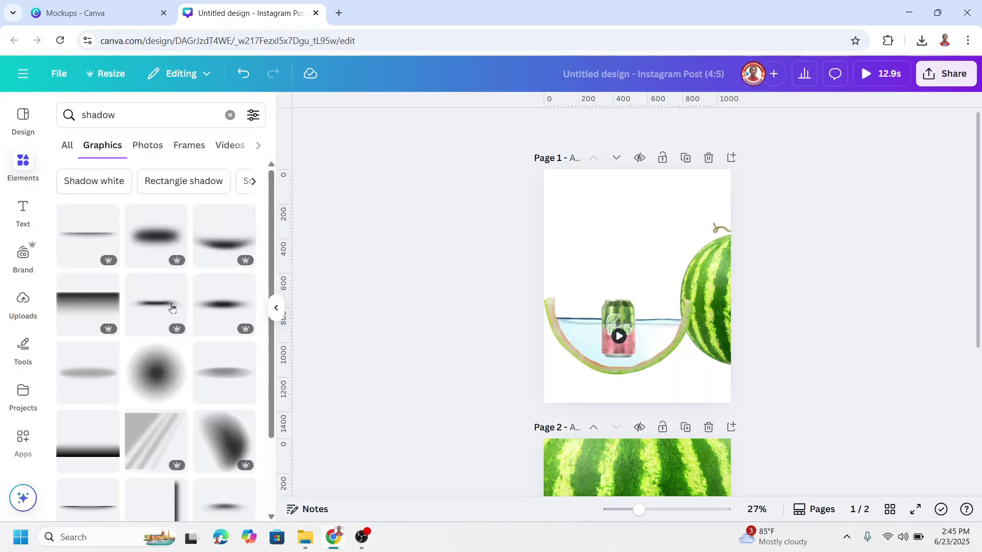
{"action": "left_click", "coordinate": [178, 285]}
{"action": "left_click", "coordinate": [145, 307]}
{"action": "left_click_drag", "start_coordinate": [659, 289], "coordinate": [641, 381]}
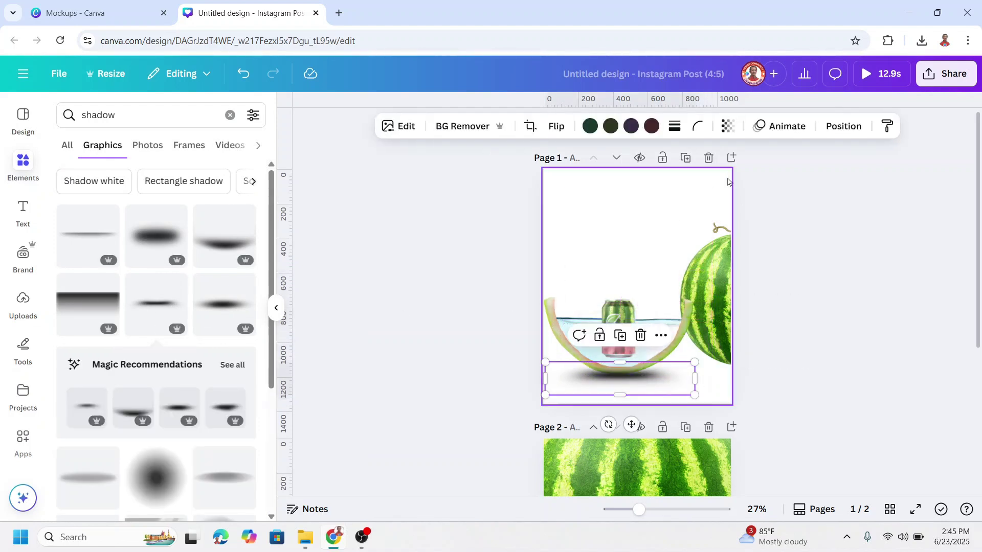
{"action": "left_click", "coordinate": [729, 128]}
{"action": "left_click", "coordinate": [729, 180]}
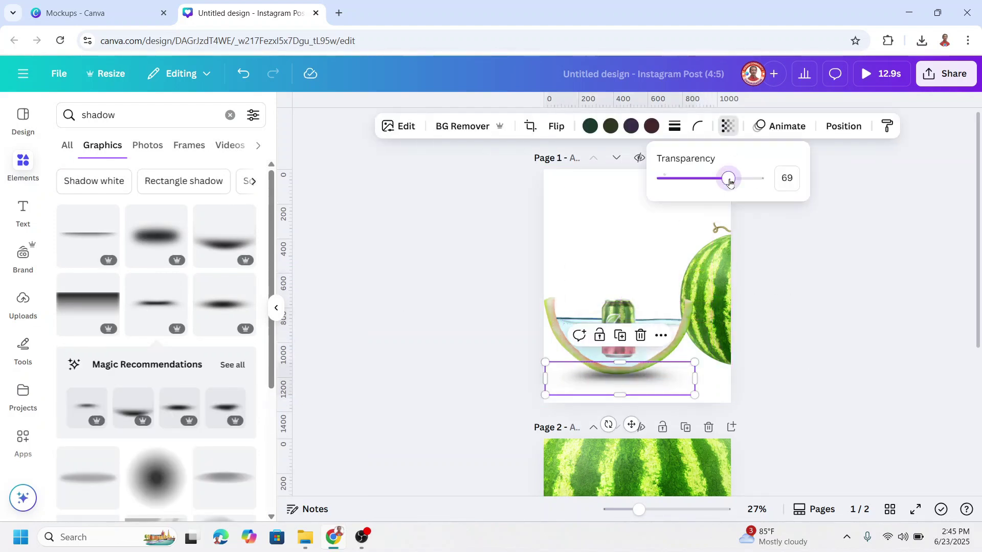
- Move the shadow behind the other layers and place a duplicate under the watermelon
{"action": "left_click", "coordinate": [844, 126]}
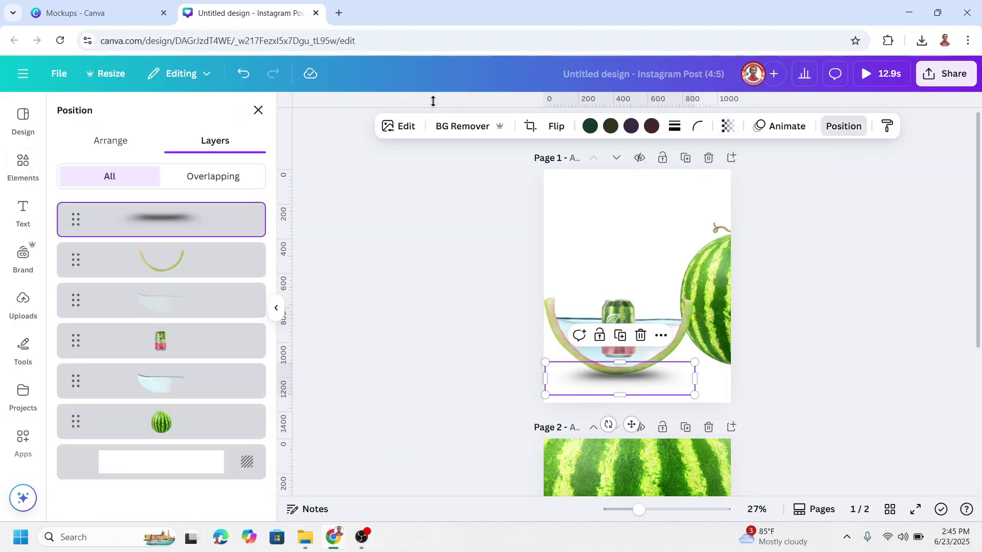
{"action": "left_click_drag", "start_coordinate": [186, 235], "coordinate": [186, 430]}
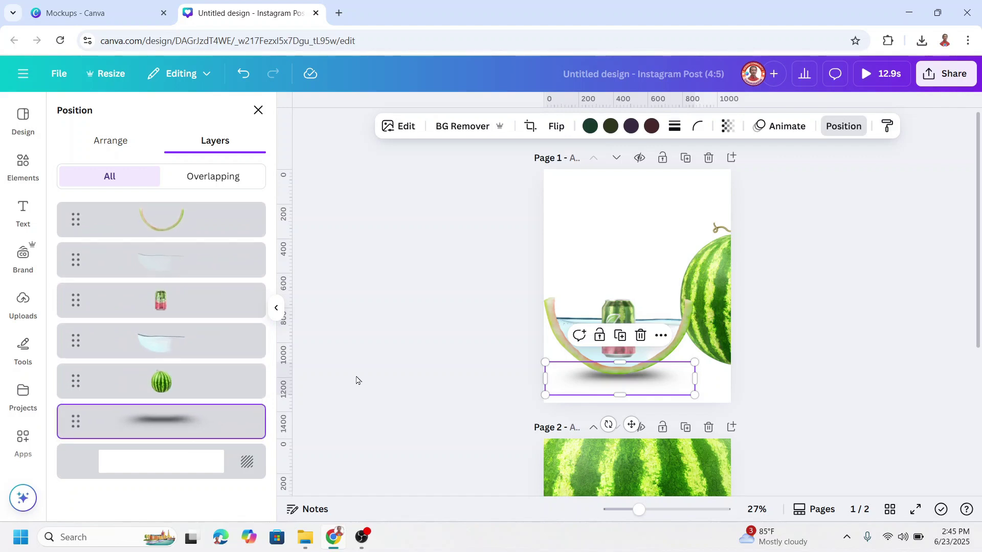
{"action": "left_click", "coordinate": [626, 336]}
{"action": "left_click_drag", "start_coordinate": [639, 380], "coordinate": [753, 369]}
{"action": "key", "text": "Escape"}
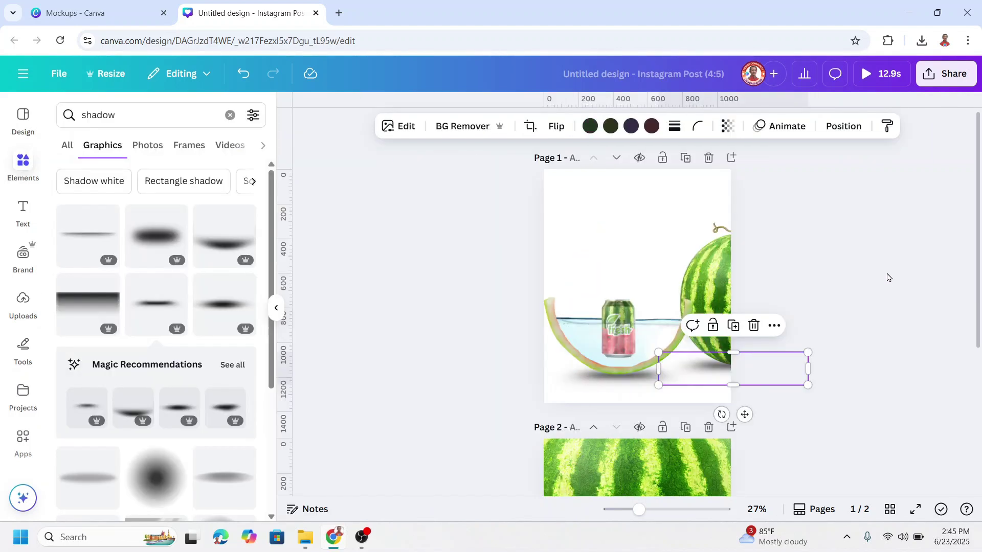
- Switch the page background to a three-stop linear gradient running top to bottom
{"action": "left_click", "coordinate": [617, 187]}
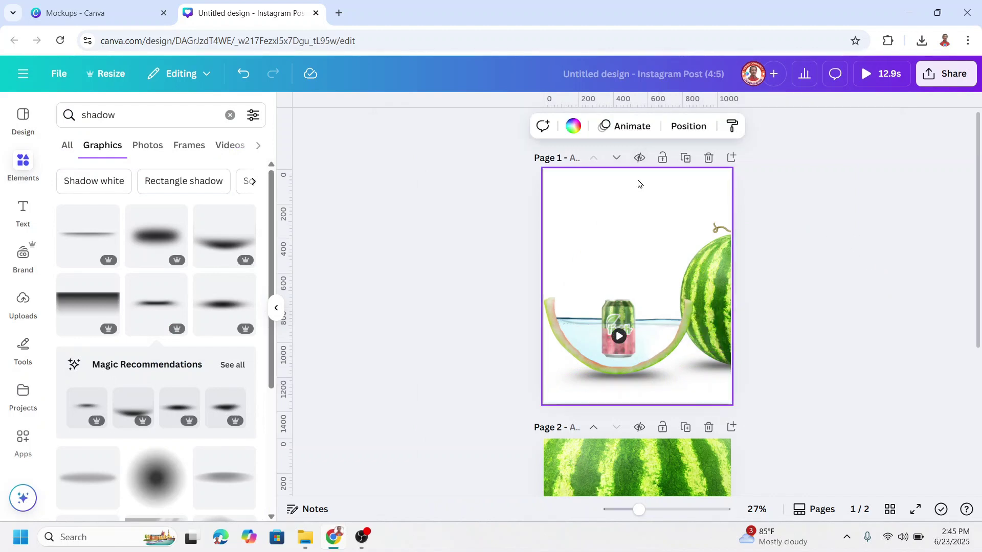
{"action": "left_click", "coordinate": [572, 129]}
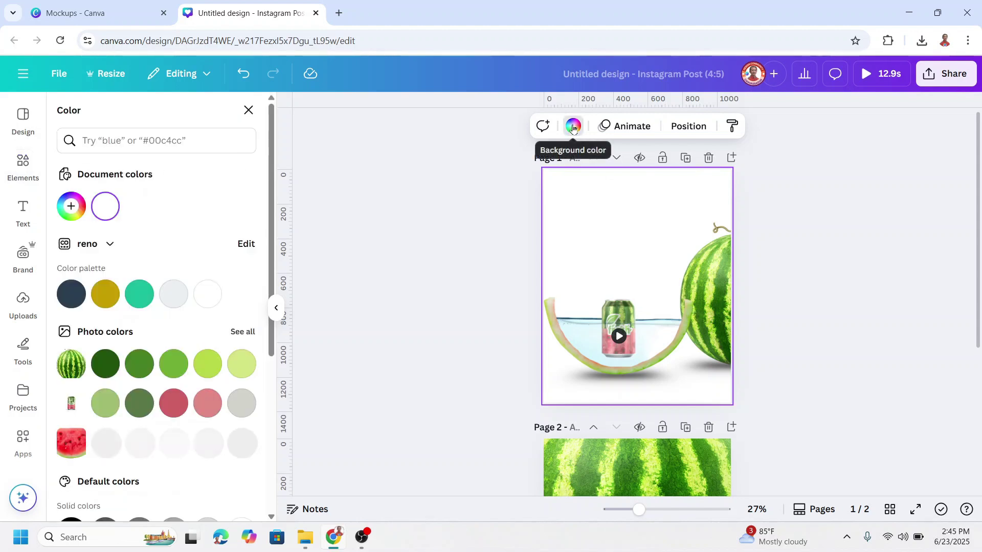
{"action": "left_click", "coordinate": [109, 210]}
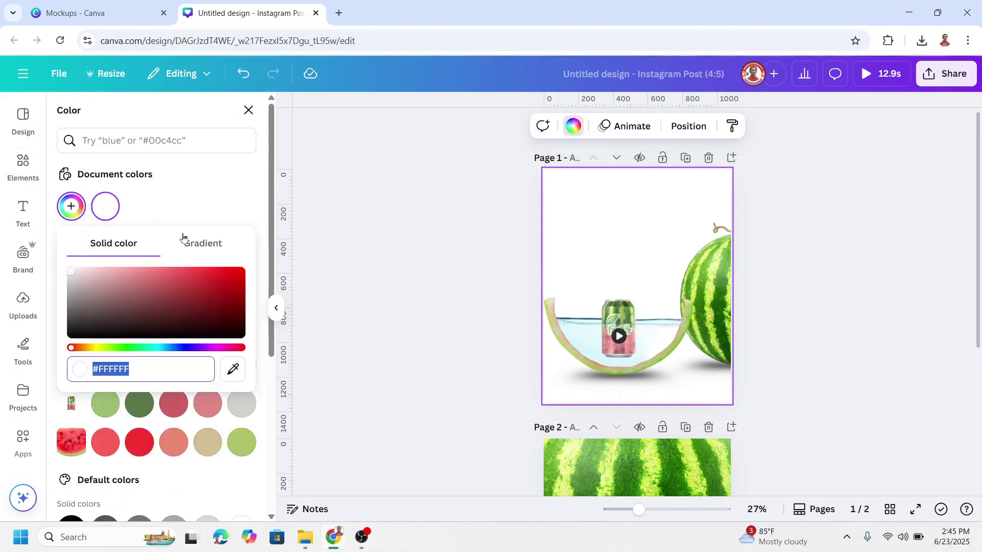
{"action": "left_click", "coordinate": [206, 250]}
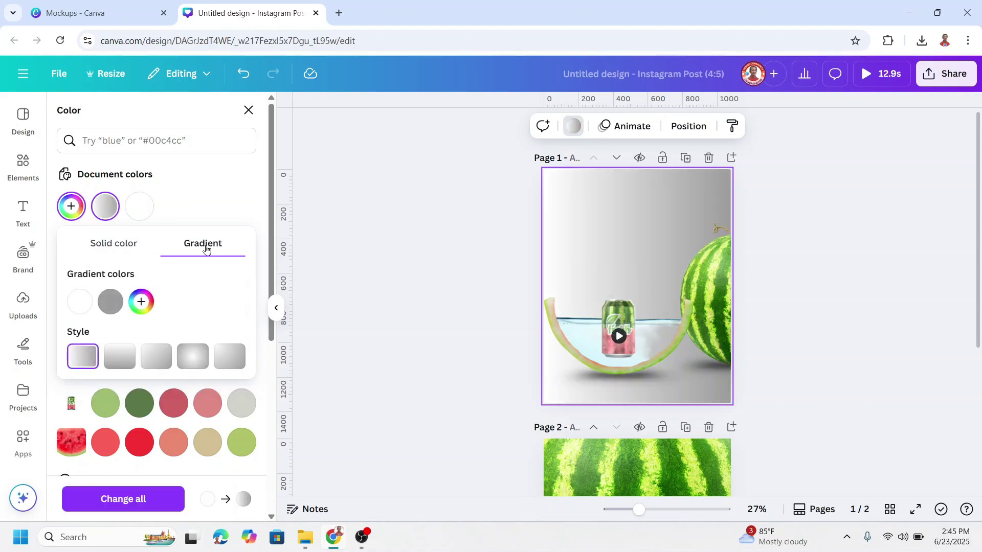
{"action": "left_click", "coordinate": [141, 302]}
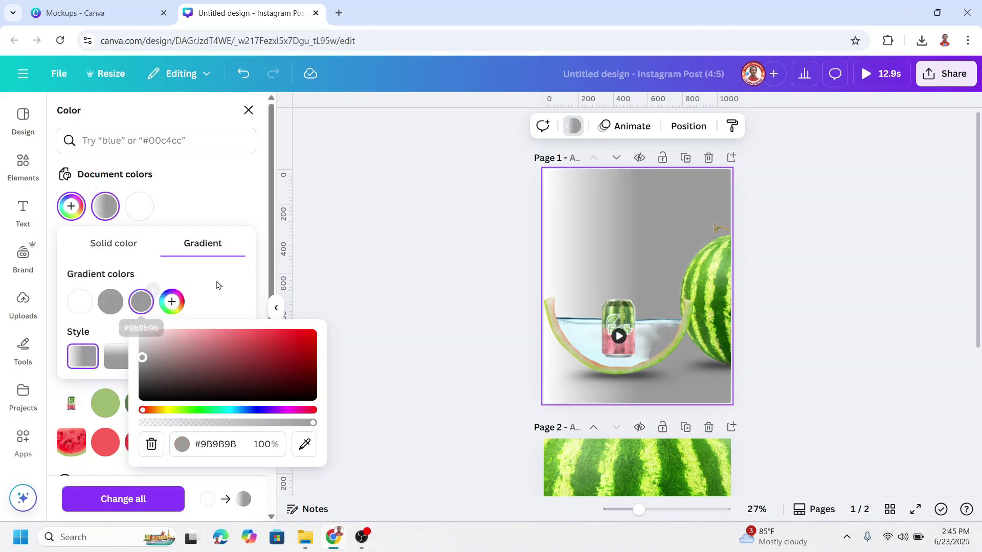
{"action": "left_click", "coordinate": [208, 315]}
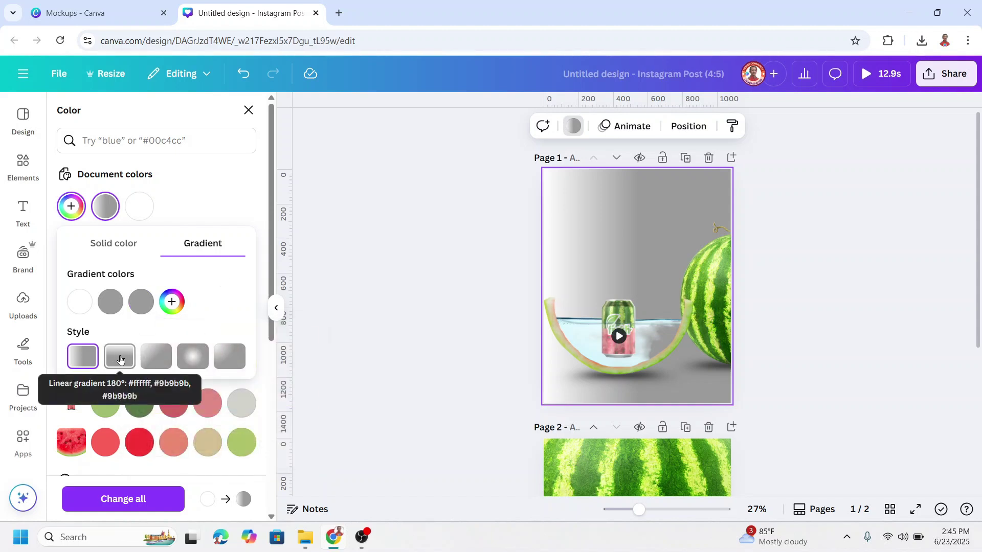
{"action": "left_click", "coordinate": [123, 362]}
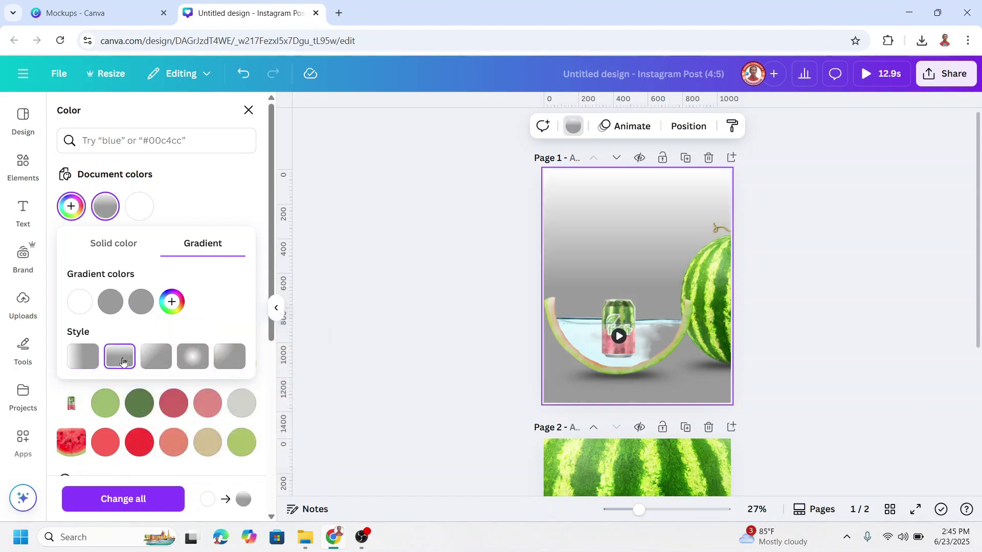
- Set the top gradient stop to pink #F6C1C1 and the remaining stops to white
{"action": "left_click", "coordinate": [78, 305]}
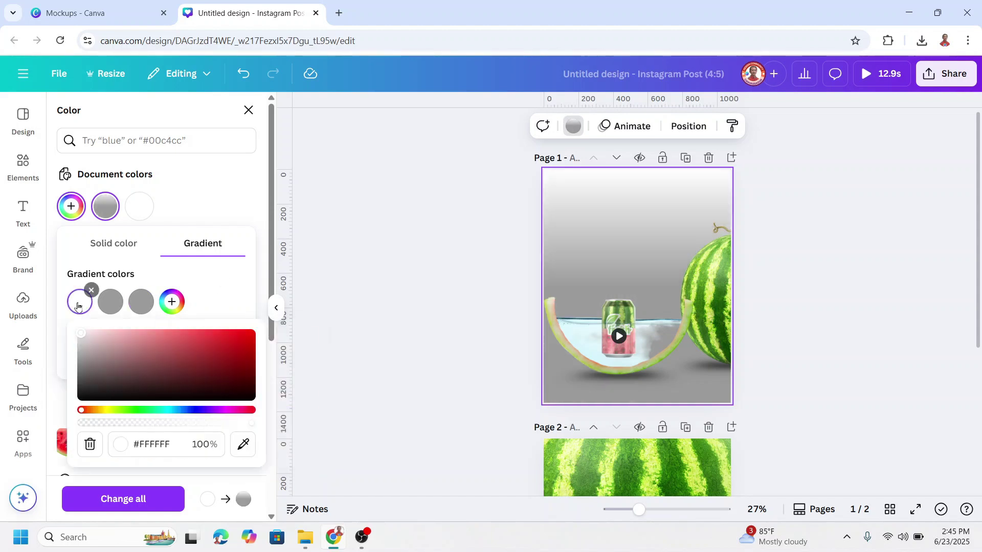
{"action": "left_click", "coordinate": [117, 336]}
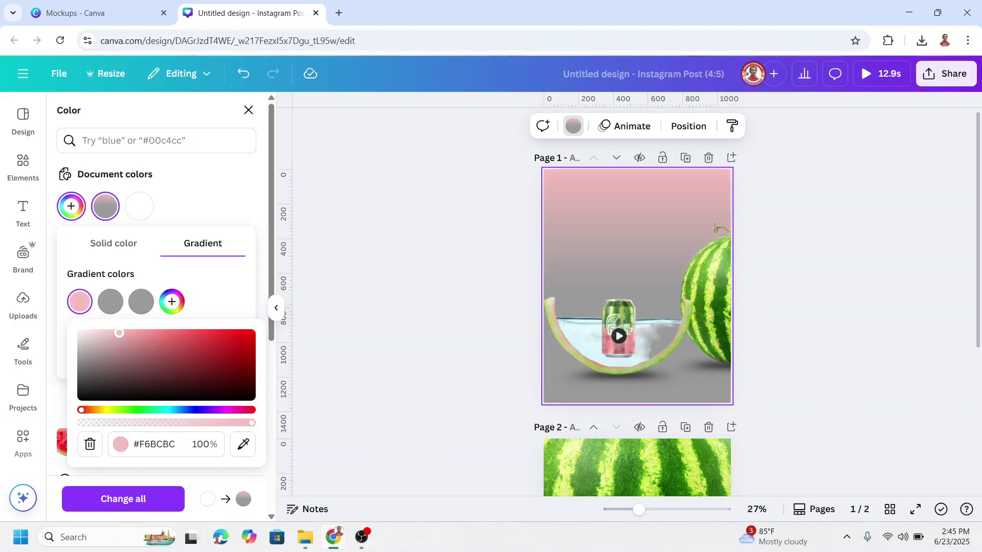
{"action": "left_click", "coordinate": [111, 304]}
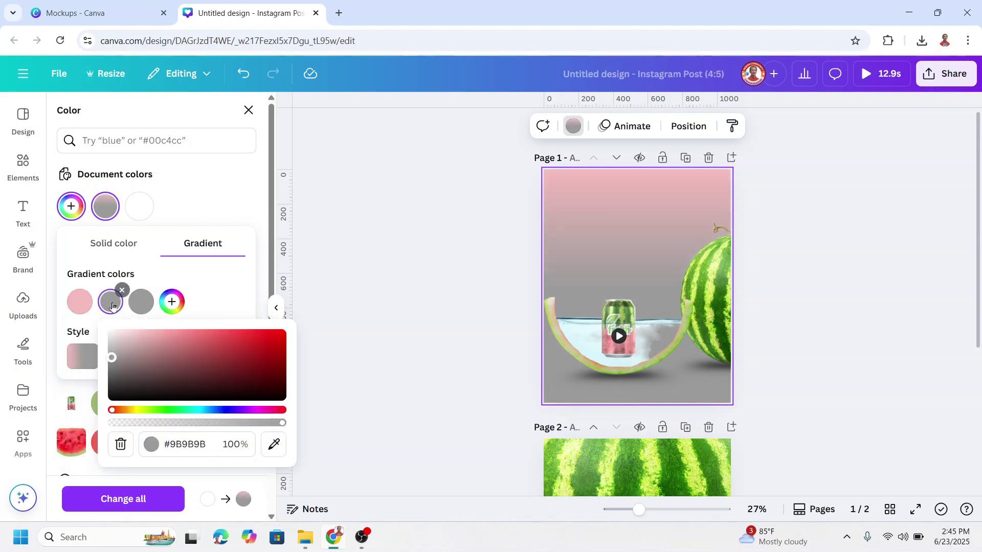
{"action": "left_click_drag", "start_coordinate": [113, 358], "coordinate": [106, 318]}
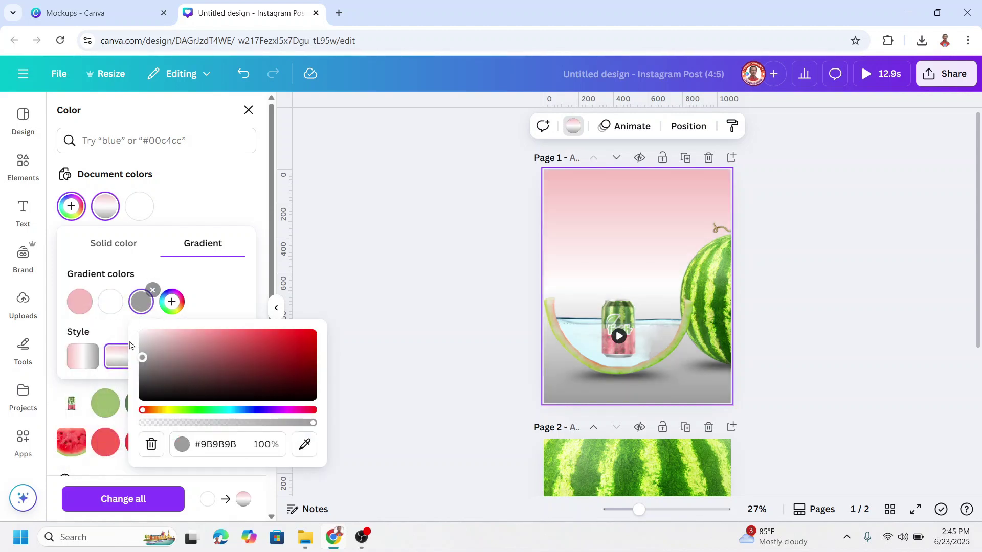
{"action": "left_click_drag", "start_coordinate": [141, 362], "coordinate": [139, 322]}
{"action": "left_click", "coordinate": [679, 221]}
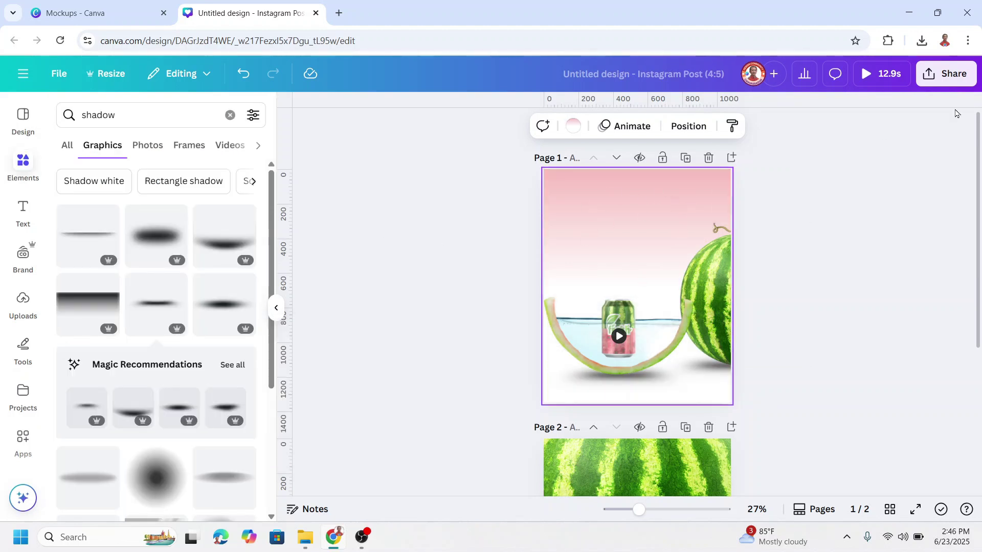
- Download only page 1 of the design as an MP4 video
{"action": "left_click", "coordinate": [946, 73]}
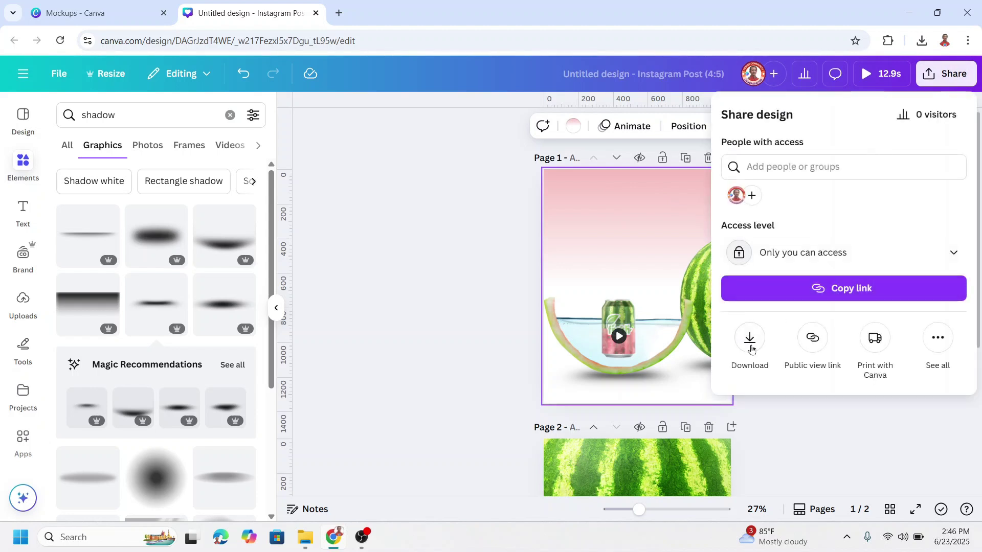
{"action": "left_click", "coordinate": [750, 338]}
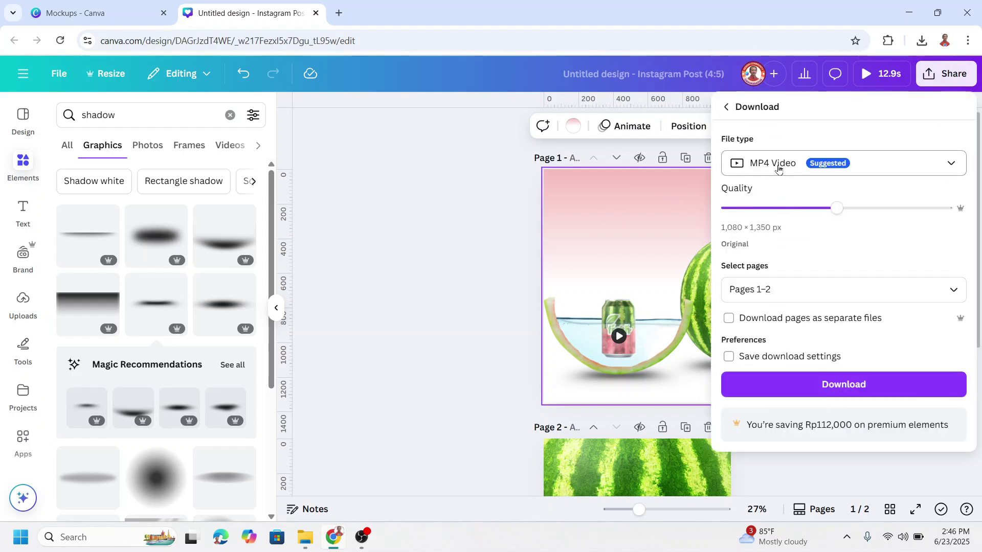
{"action": "left_click", "coordinate": [789, 280]}
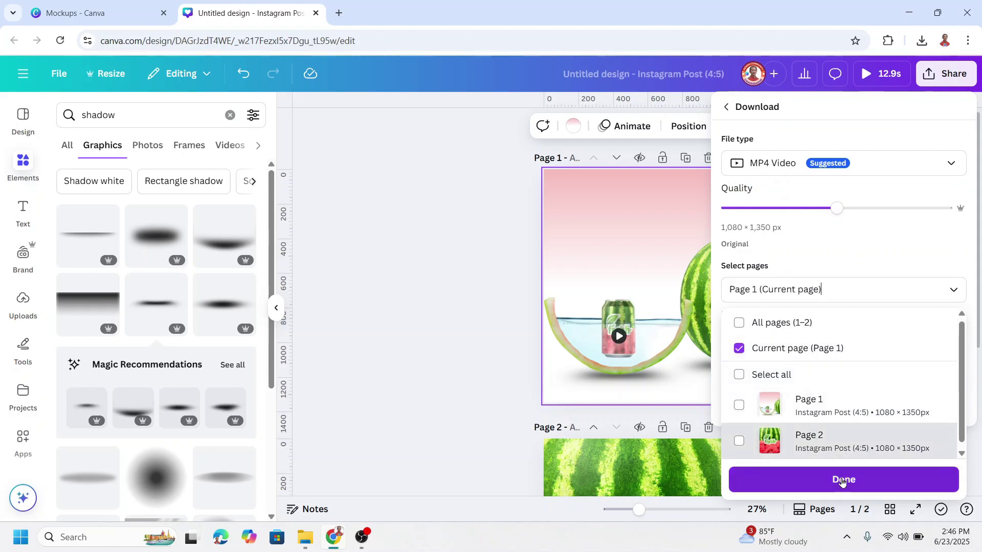
{"action": "left_click", "coordinate": [842, 481]}
{"action": "left_click", "coordinate": [851, 359]}
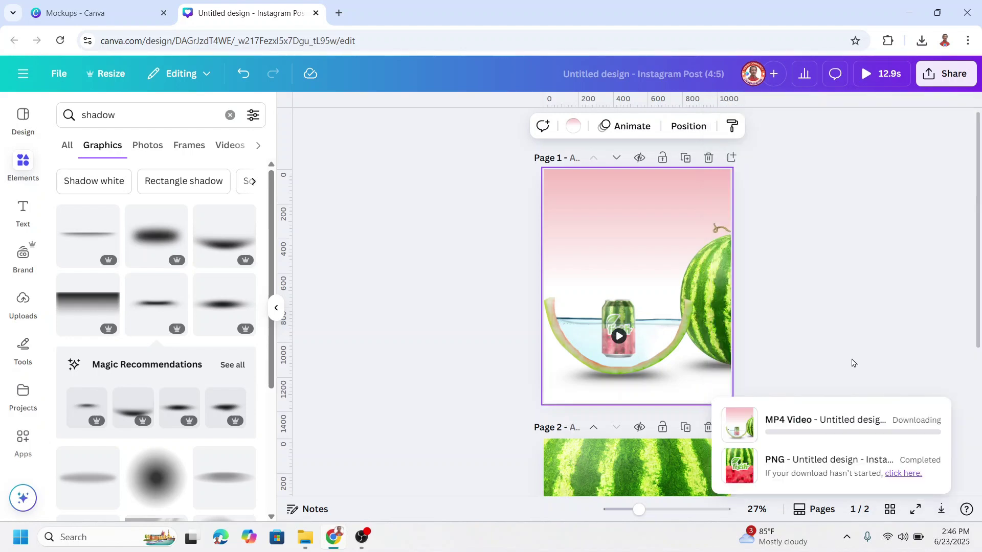